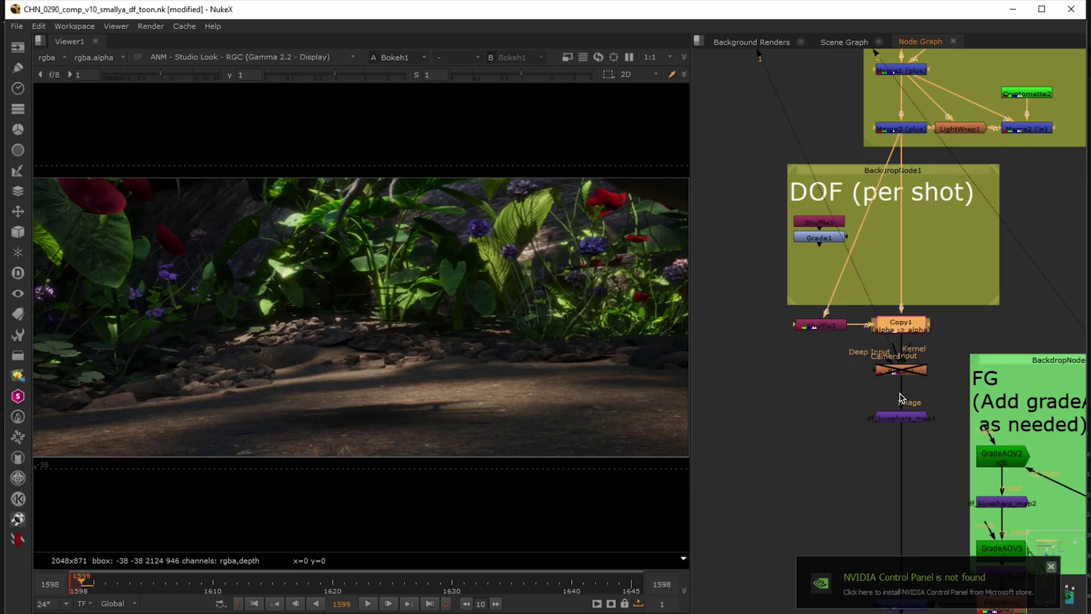
# - View the painterly df_kuwahara_map1 forest result and open that node's Properties panel
pyautogui.click(897, 420)
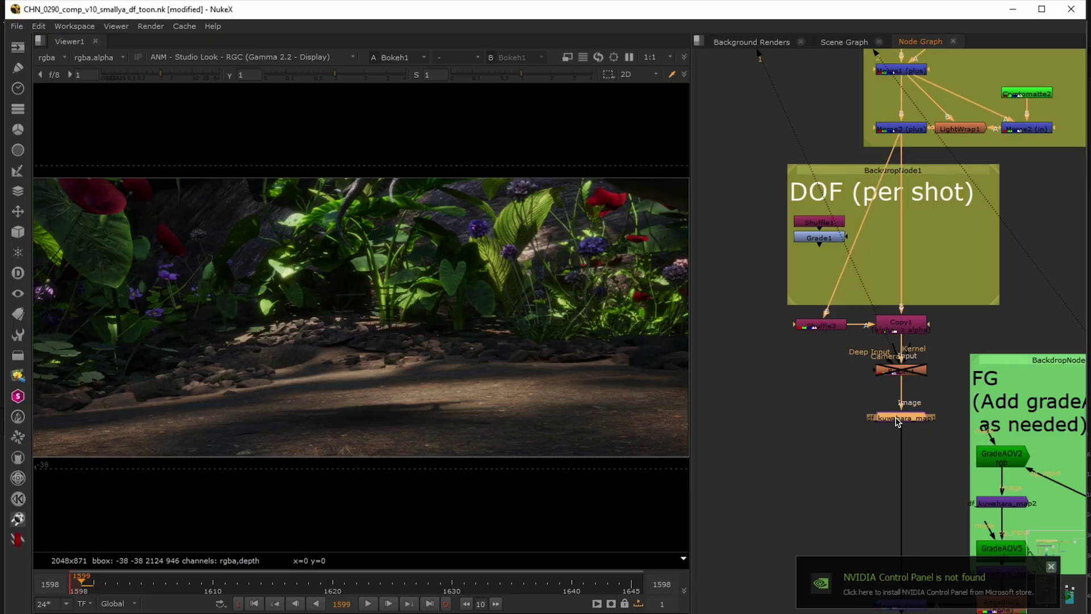
pyautogui.press('1')
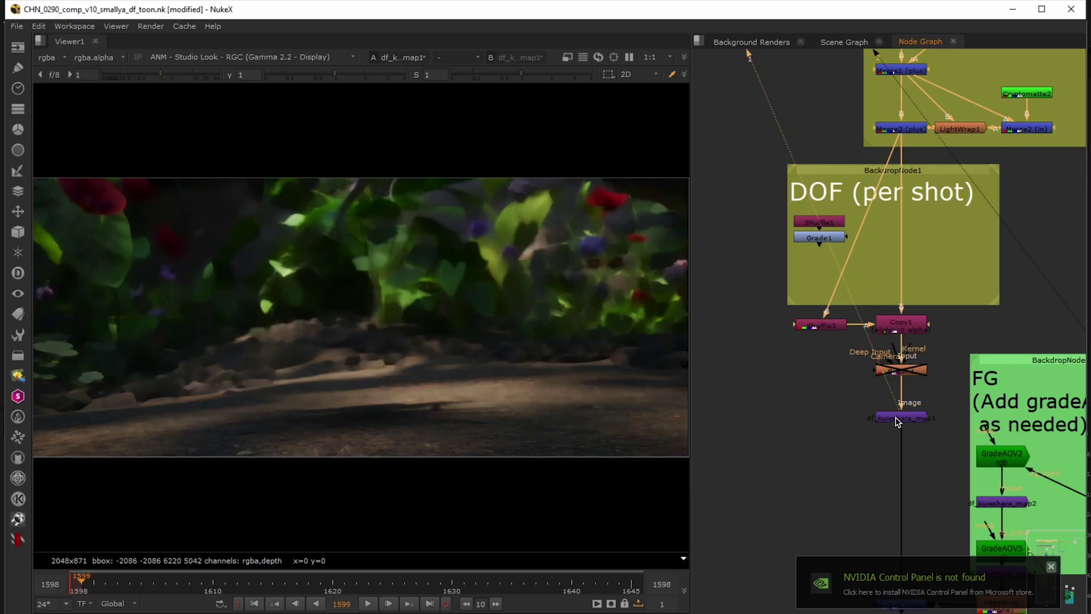
pyautogui.doubleClick(897, 419)
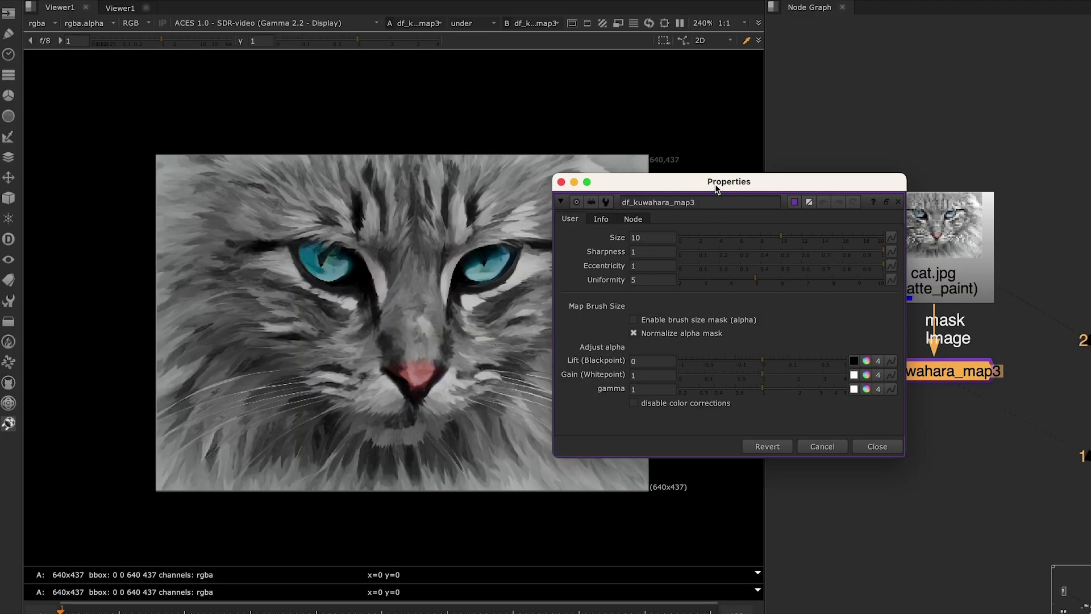
# - Move the Properties panel aside and view the original cat.jpg read (Read11)
pyautogui.moveTo(716, 189); pyautogui.dragTo(852, 79)
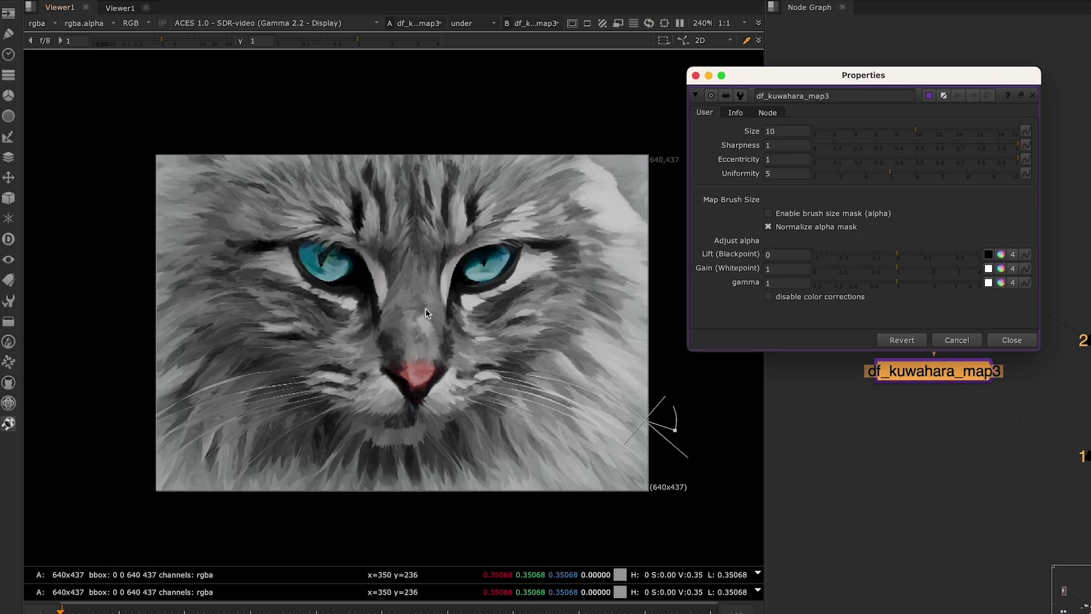
pyautogui.moveTo(829, 80); pyautogui.dragTo(795, 358)
pyautogui.press('1')
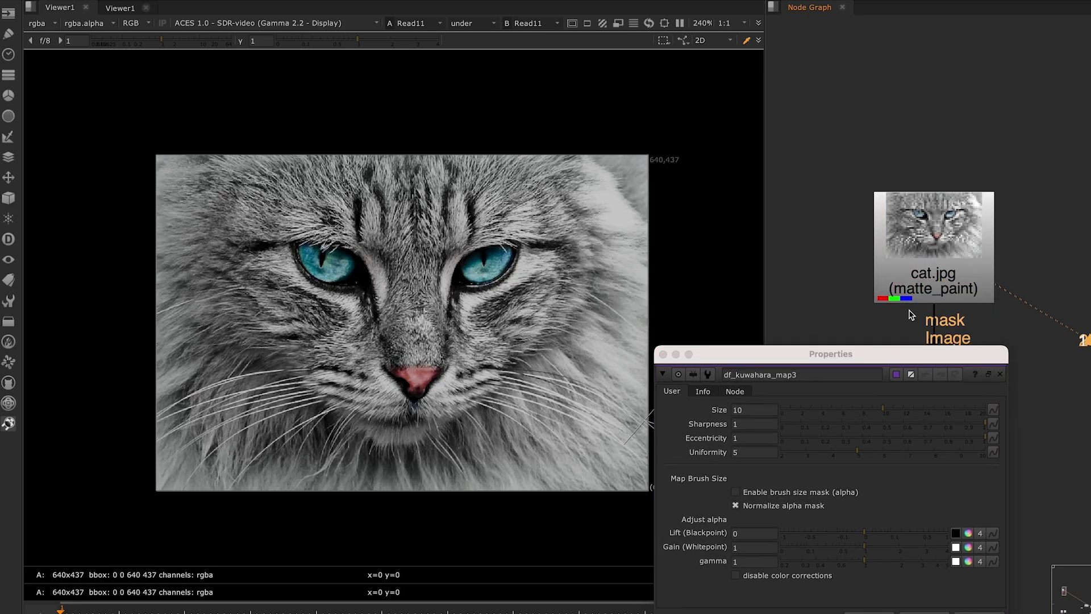
# - View df_kuwahara_map3 as the other input and wipe against the original cat
pyautogui.moveTo(892, 351); pyautogui.dragTo(862, 144)
pyautogui.click(973, 373)
pyautogui.press('1')
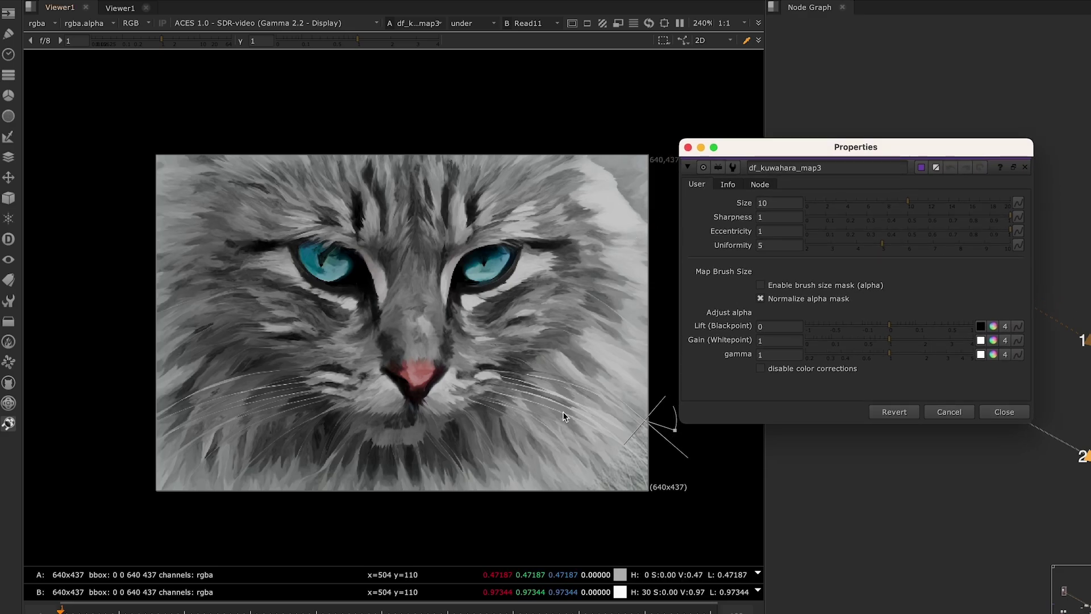
pyautogui.moveTo(648, 421)
pyautogui.mouseDown()
pyautogui.moveTo(244, 316)
pyautogui.moveTo(169, 283)
pyautogui.moveTo(512, 385)
pyautogui.moveTo(670, 451)
pyautogui.moveTo(653, 469)
pyautogui.mouseUp()
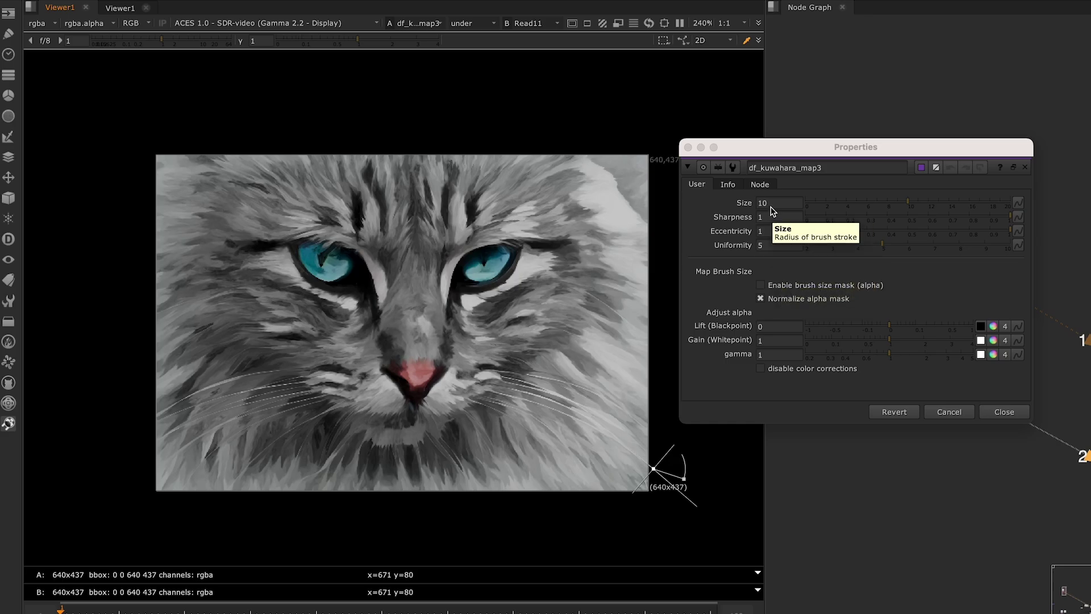
# - Raise df_kuwahara_map3's brush Size to about 14.8 and Uniformity to its maximum of 10
pyautogui.click(848, 205)
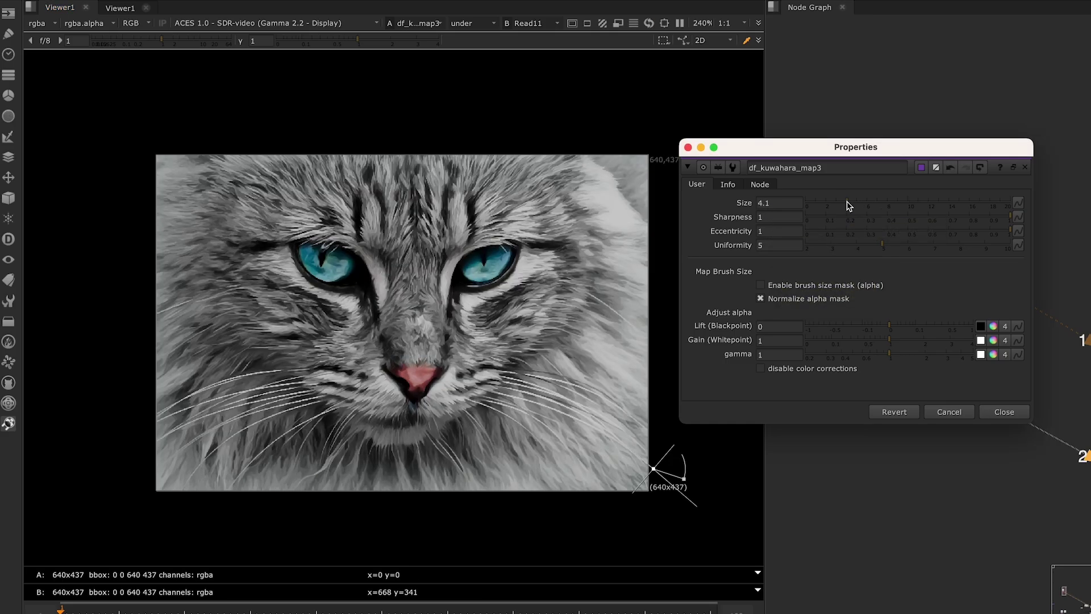
pyautogui.moveTo(846, 205); pyautogui.dragTo(959, 206)
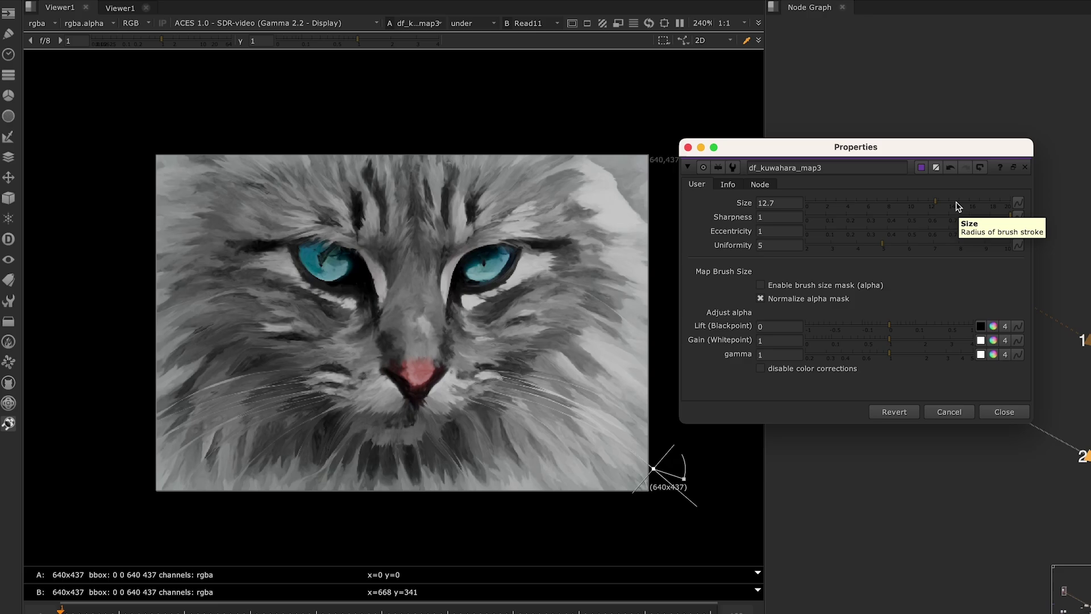
pyautogui.click(959, 206)
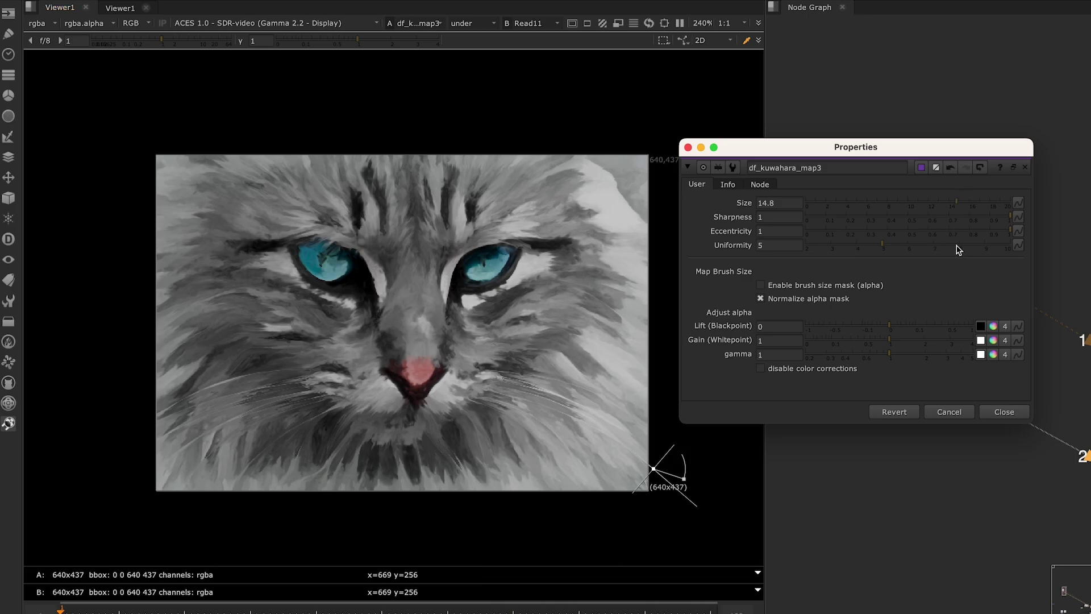
pyautogui.moveTo(961, 249)
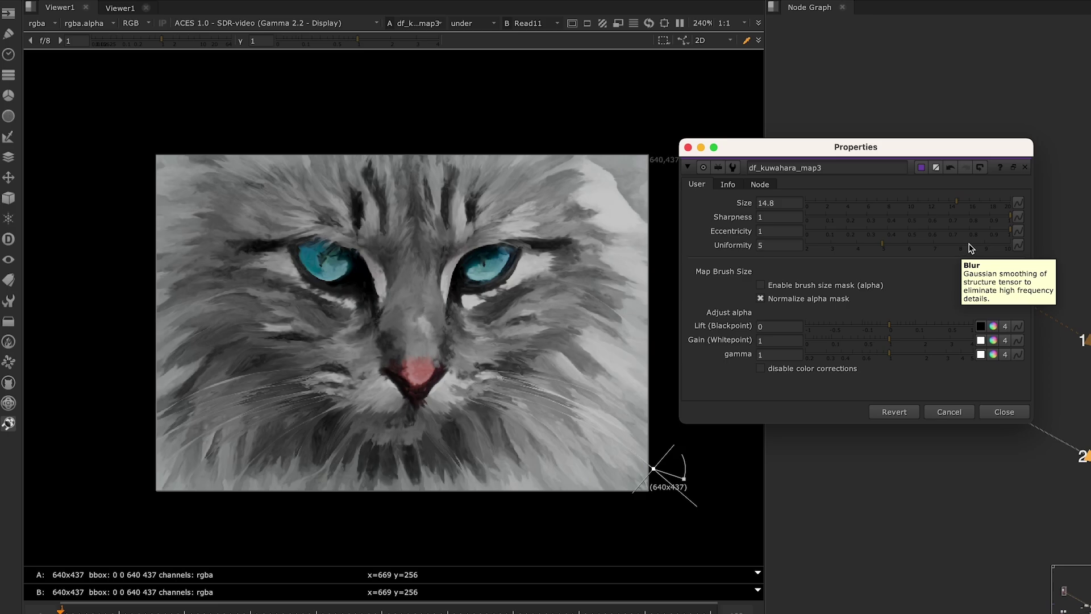
pyautogui.moveTo(970, 248); pyautogui.dragTo(975, 244)
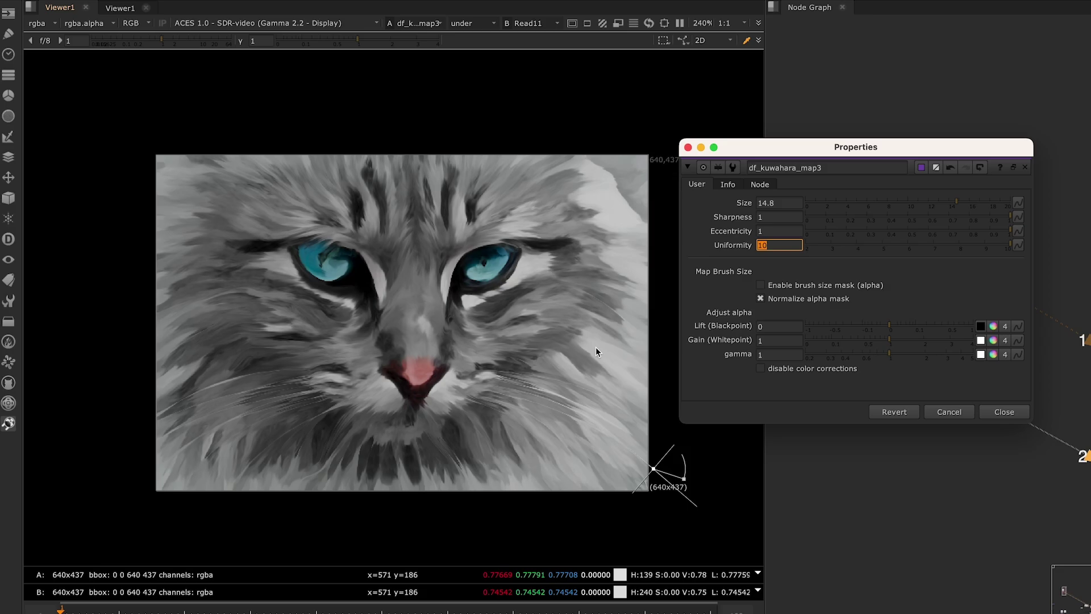
# - Enter an exact brush Size of 15
pyautogui.click(778, 203)
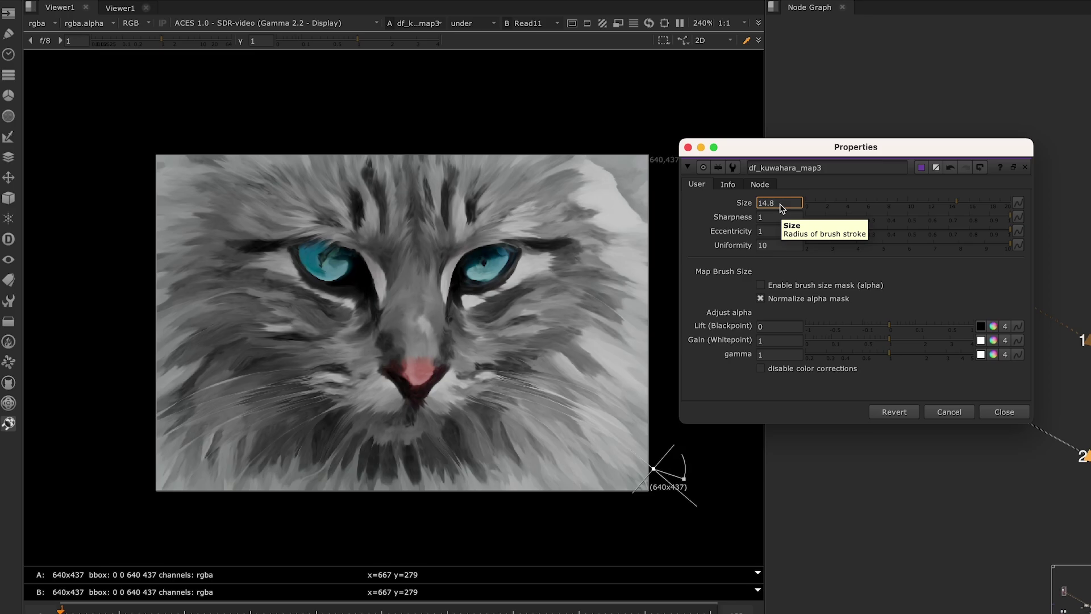
pyautogui.press('BackSpace')
pyautogui.press('BackSpace')
pyautogui.press('BackSpace')
pyautogui.press('BackSpace')
pyautogui.write('15')
pyautogui.press('Return')
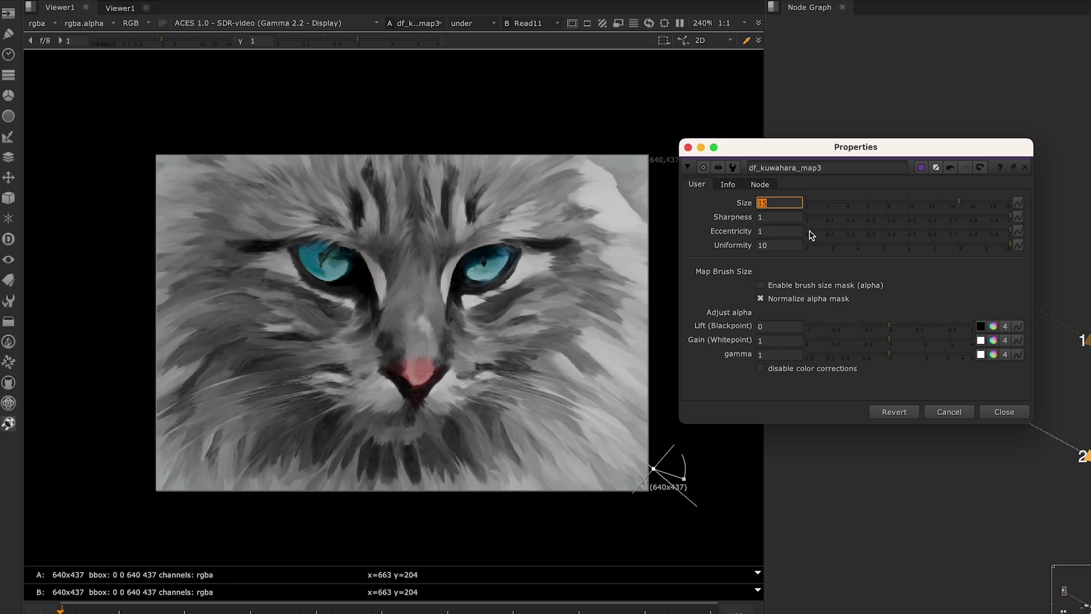
# - Try Eccentricity values of 0 and 0.405, and set Sharpness to 0.765
pyautogui.moveTo(811, 234); pyautogui.dragTo(774, 235)
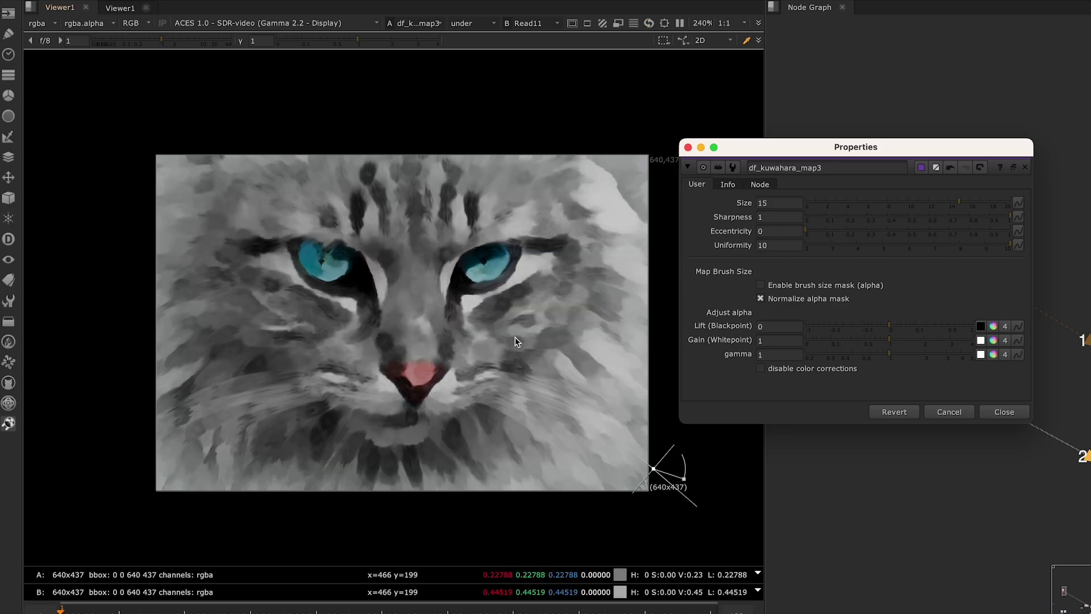
pyautogui.moveTo(807, 233); pyautogui.dragTo(1011, 237)
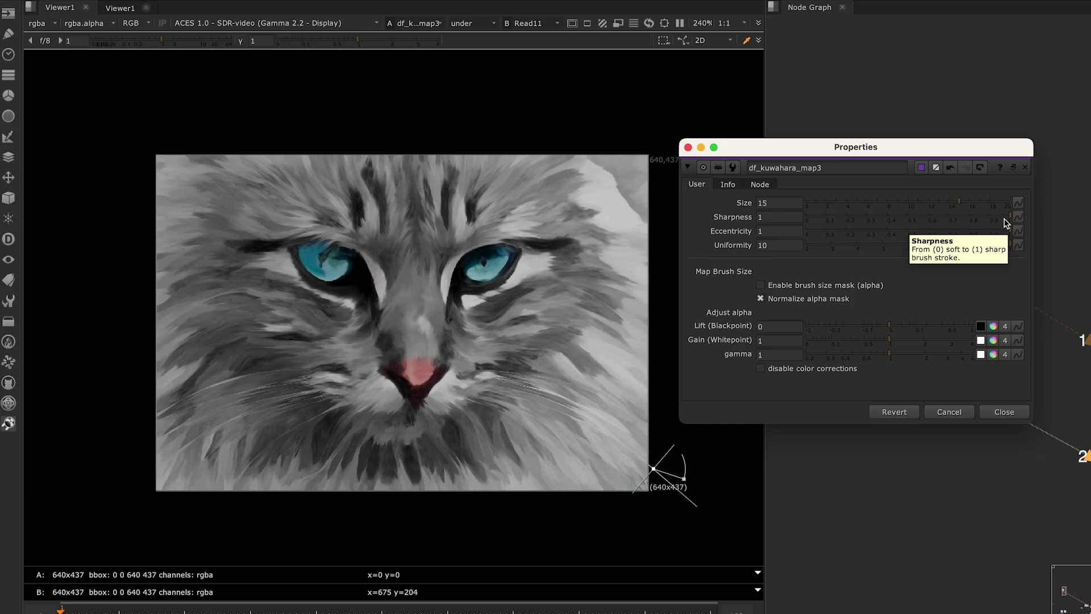
pyautogui.click(847, 221)
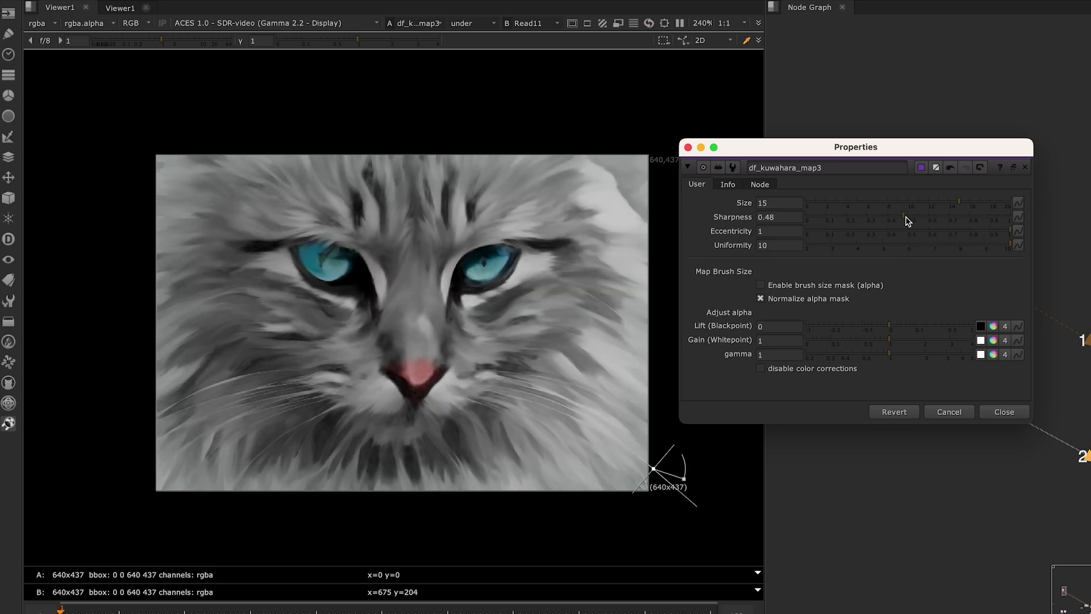
pyautogui.click(965, 221)
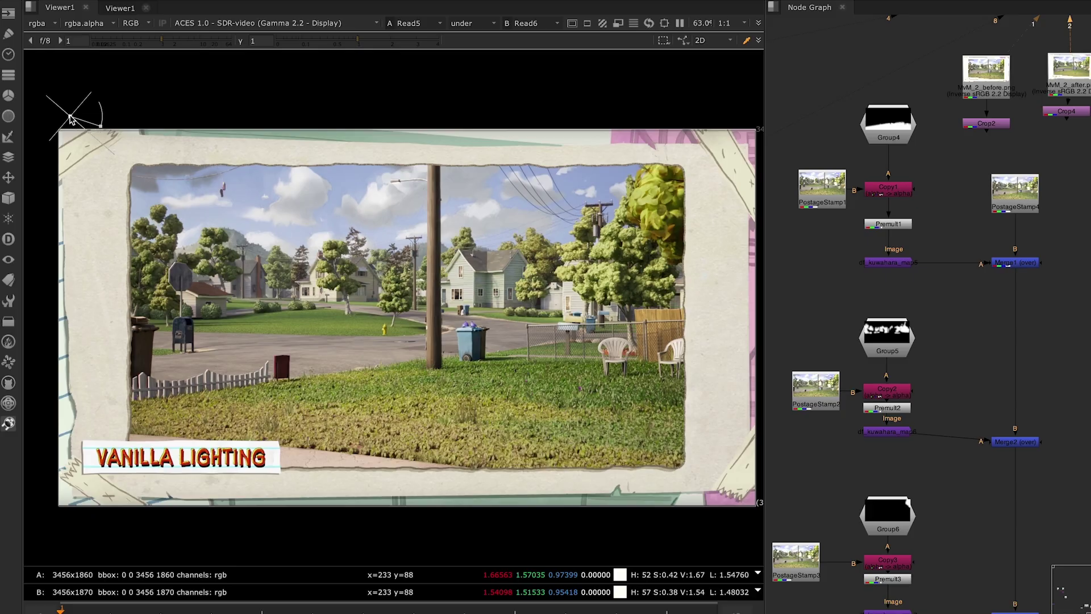
# - Wipe between the Vanilla Lighting and Stylization street renders, then view the unframed PostageStamp shot
pyautogui.moveTo(70, 118)
pyautogui.mouseDown()
pyautogui.moveTo(737, 509)
pyautogui.moveTo(296, 310)
pyautogui.moveTo(156, 108)
pyautogui.moveTo(108, 91)
pyautogui.moveTo(78, 105)
pyautogui.moveTo(743, 462)
pyautogui.moveTo(762, 495)
pyautogui.moveTo(77, 104)
pyautogui.mouseUp()
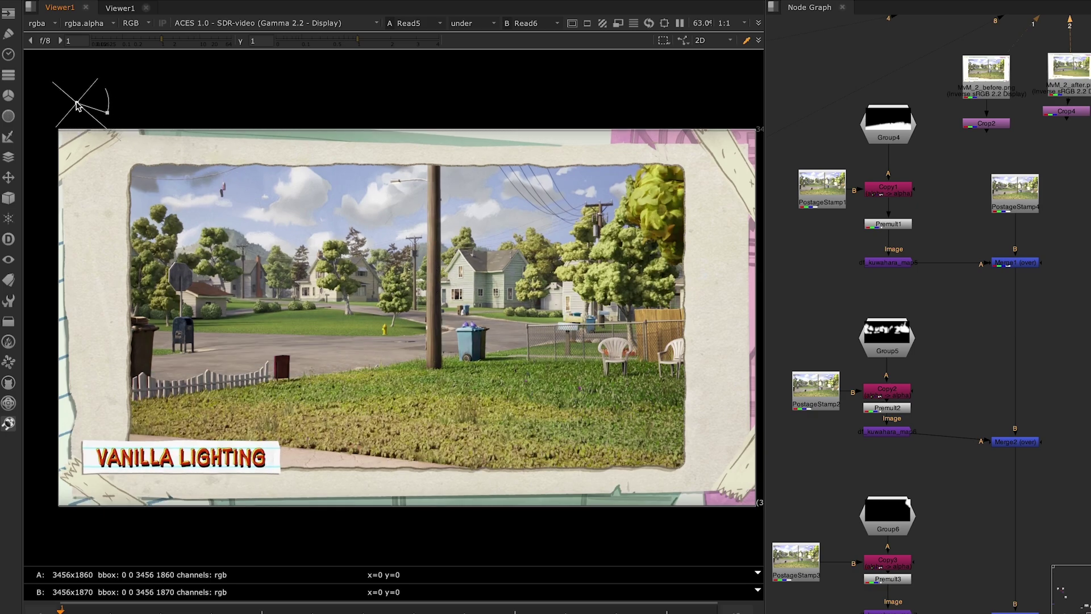
pyautogui.moveTo(78, 105); pyautogui.dragTo(480, 367)
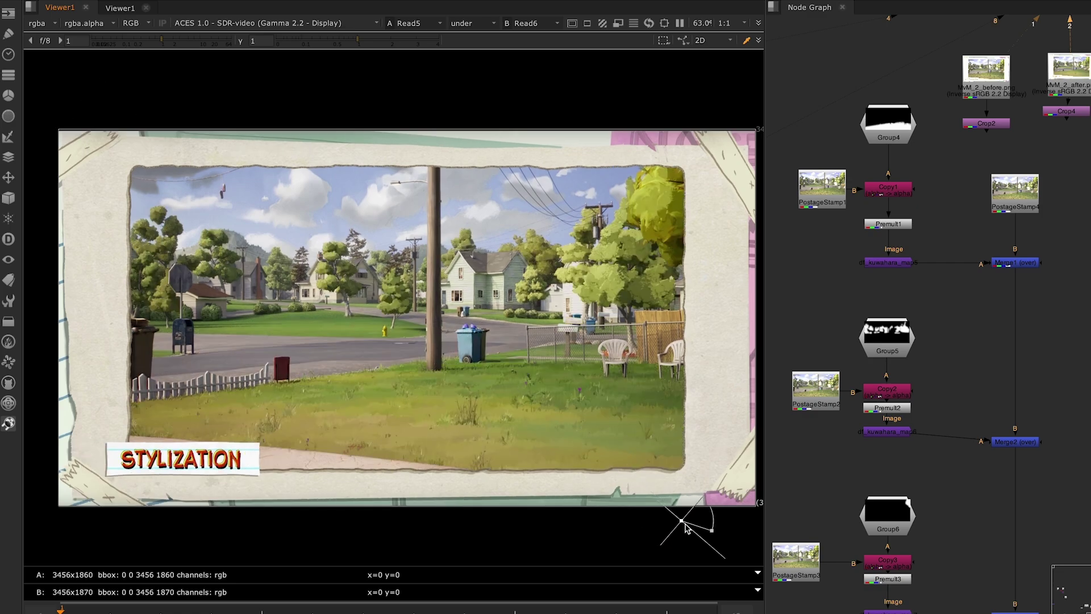
pyautogui.moveTo(685, 527); pyautogui.dragTo(88, 98)
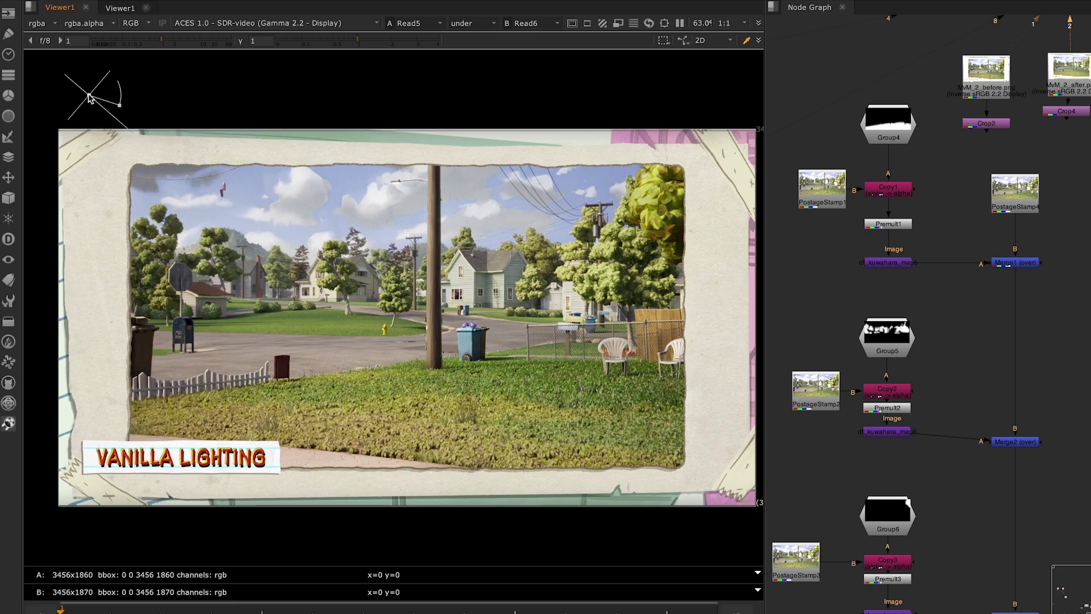
pyautogui.press('1')
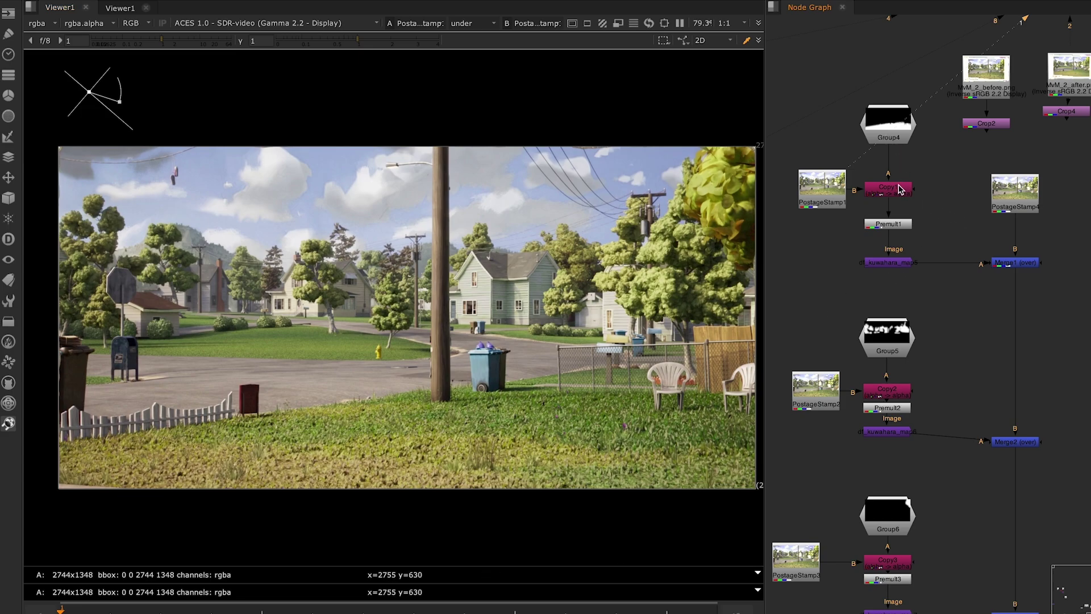
# - Select Copy1, then view the Premult1 output
pyautogui.click(890, 193)
pyautogui.click(885, 228)
pyautogui.press('1')
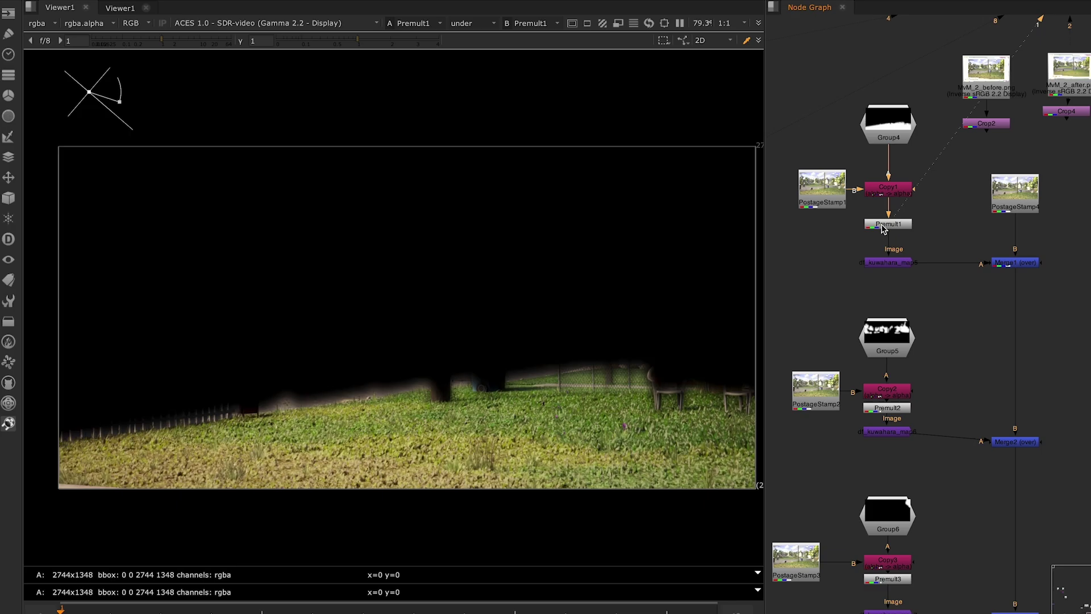
pyautogui.click(841, 237)
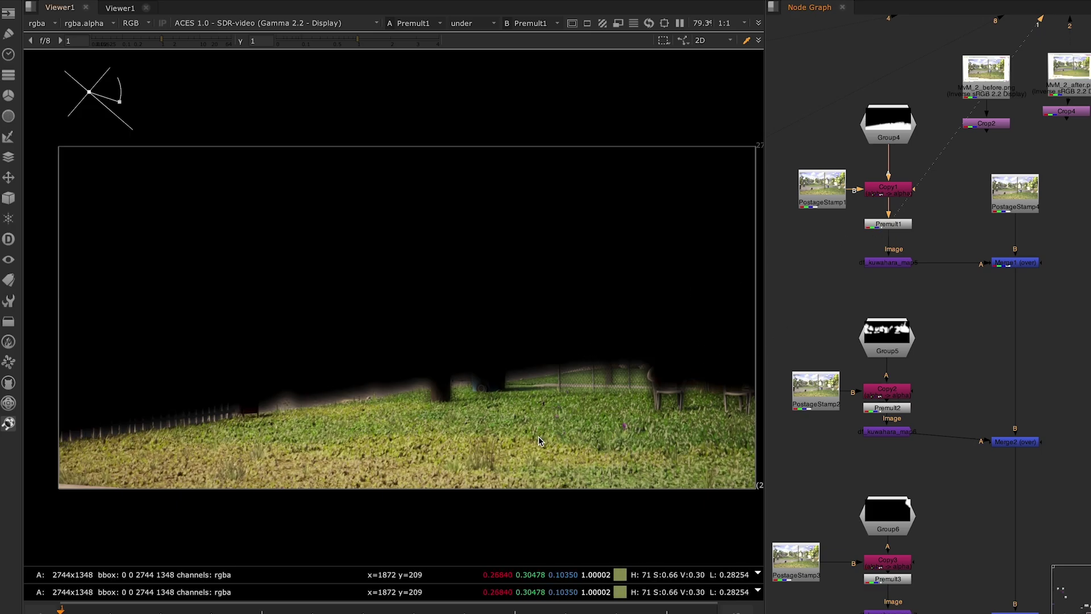
# - View the painterly grass from df_kuwahara_map5, then the Merge1 composite over the street
pyautogui.click(889, 265)
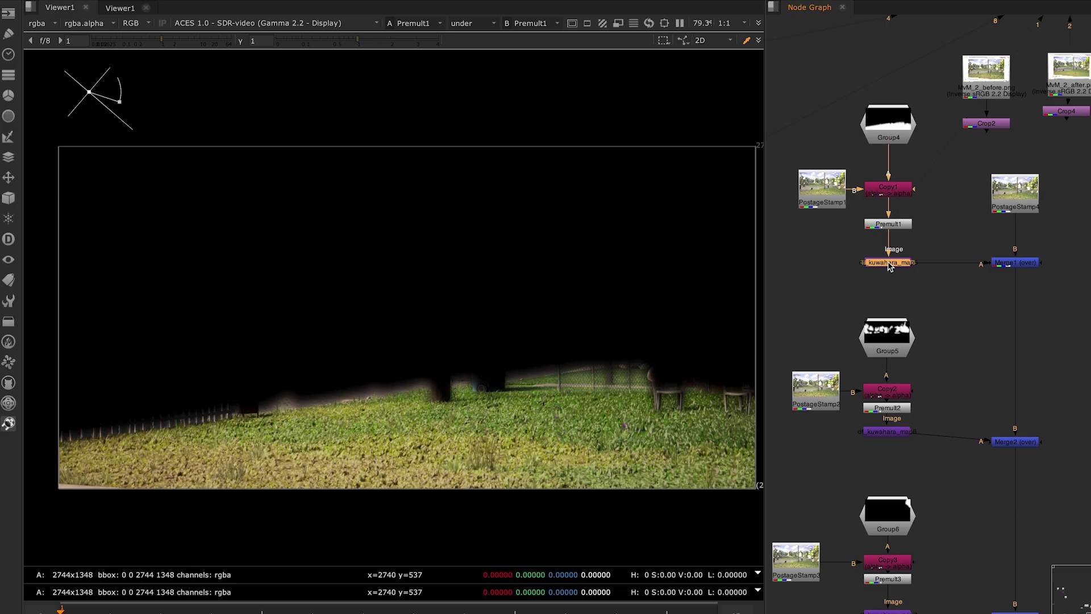
pyautogui.press('1')
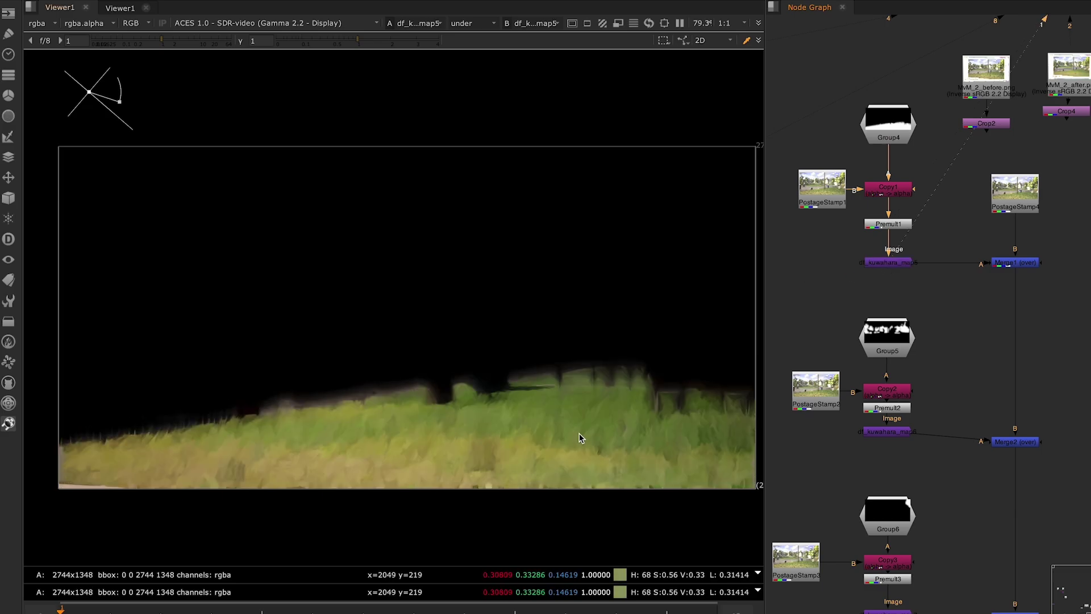
pyautogui.click(1019, 266)
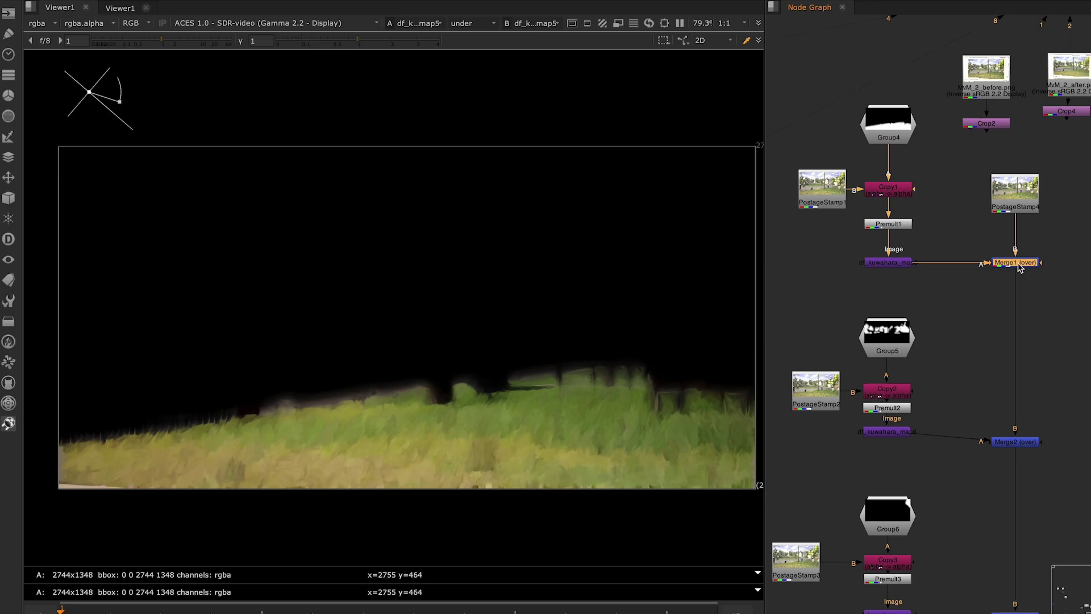
pyautogui.press('1')
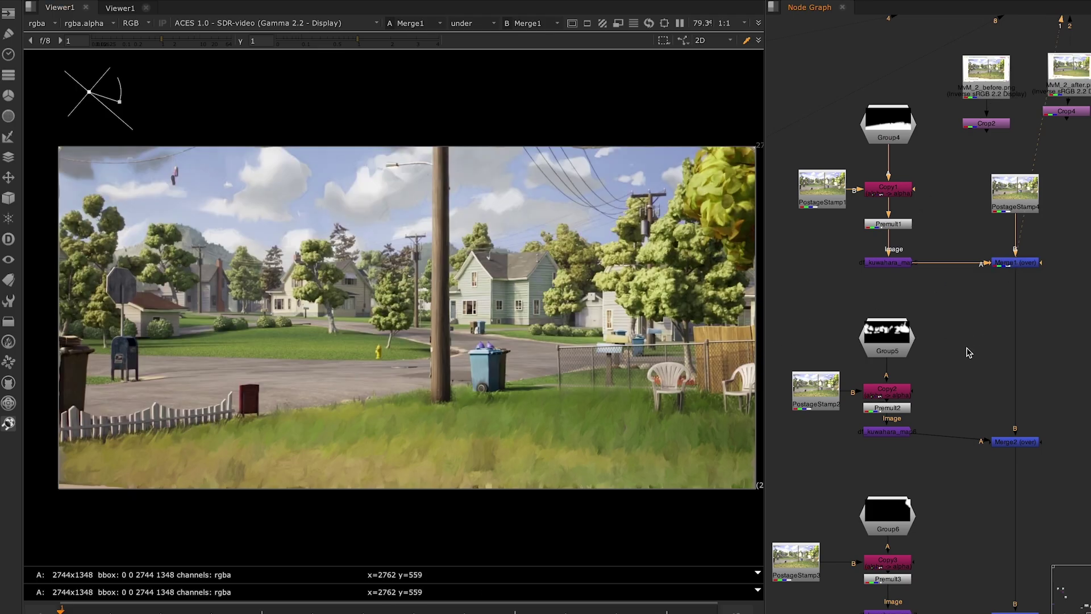
# - View the final Merge3 composite with painterly grass, trees and sky over the street
pyautogui.moveTo(972, 348); pyautogui.dragTo(955, 309, button='middle')
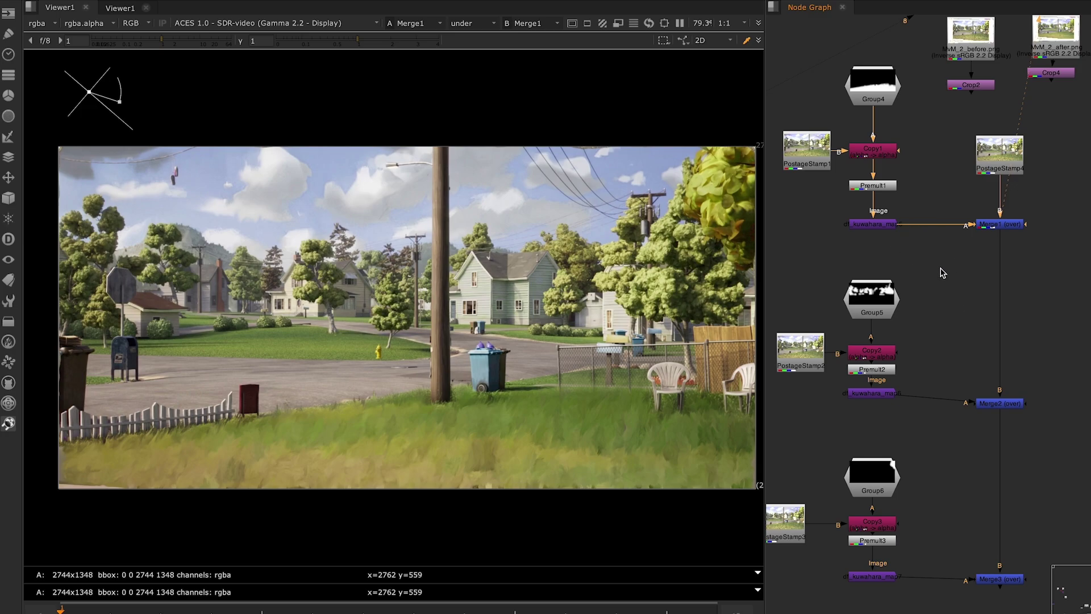
pyautogui.click(994, 580)
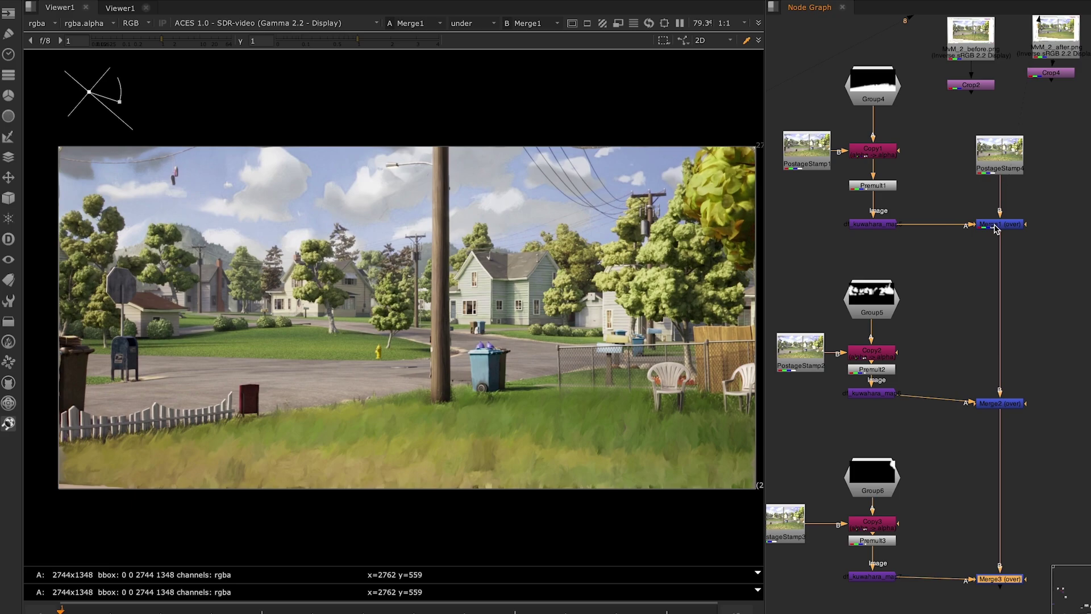
pyautogui.click(996, 228)
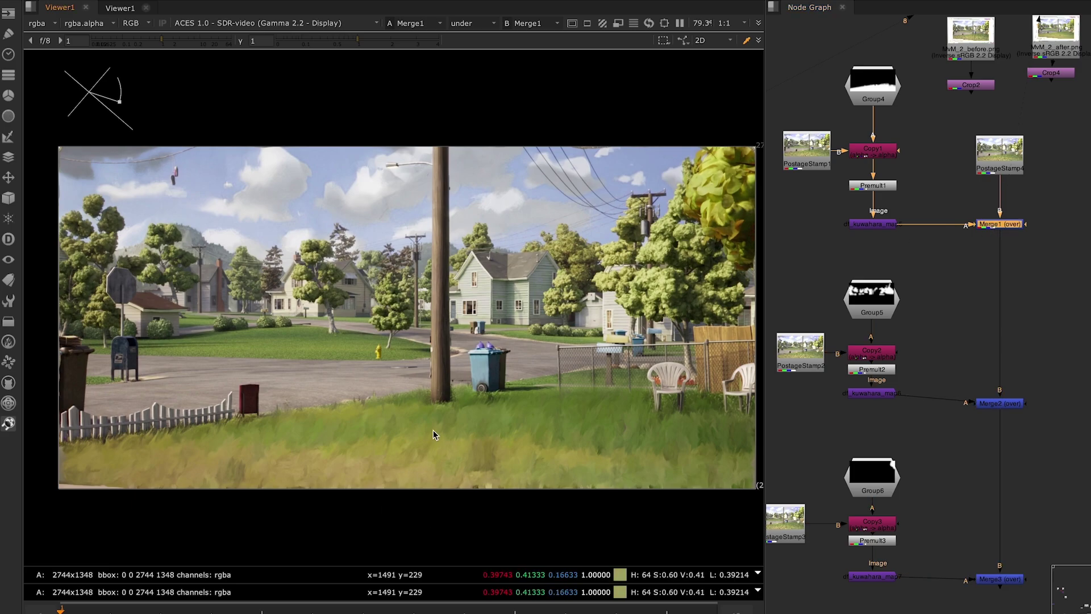
pyautogui.click(1000, 580)
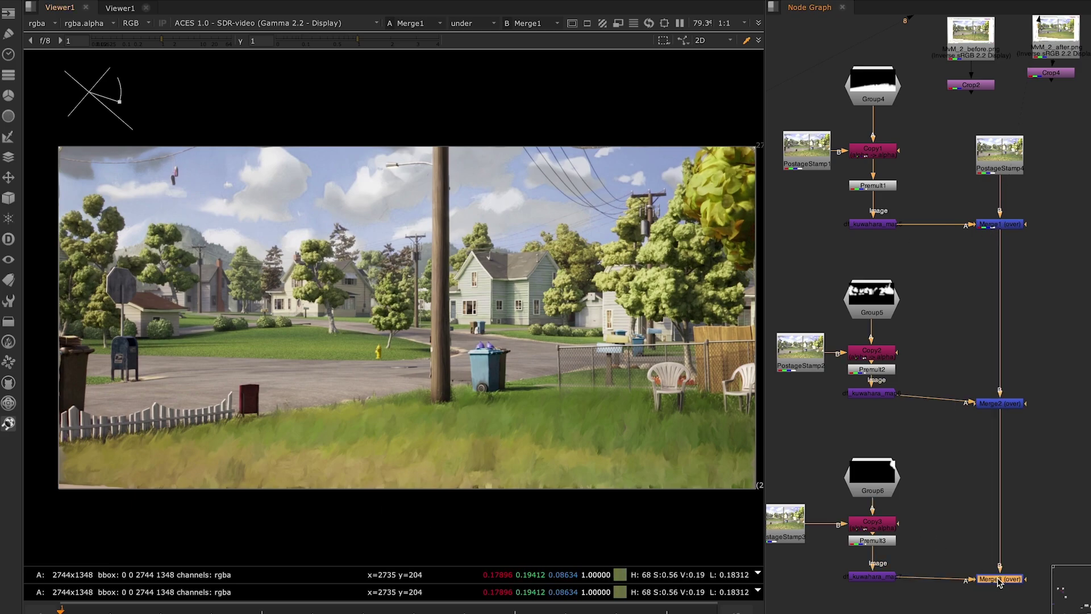
pyautogui.press('1')
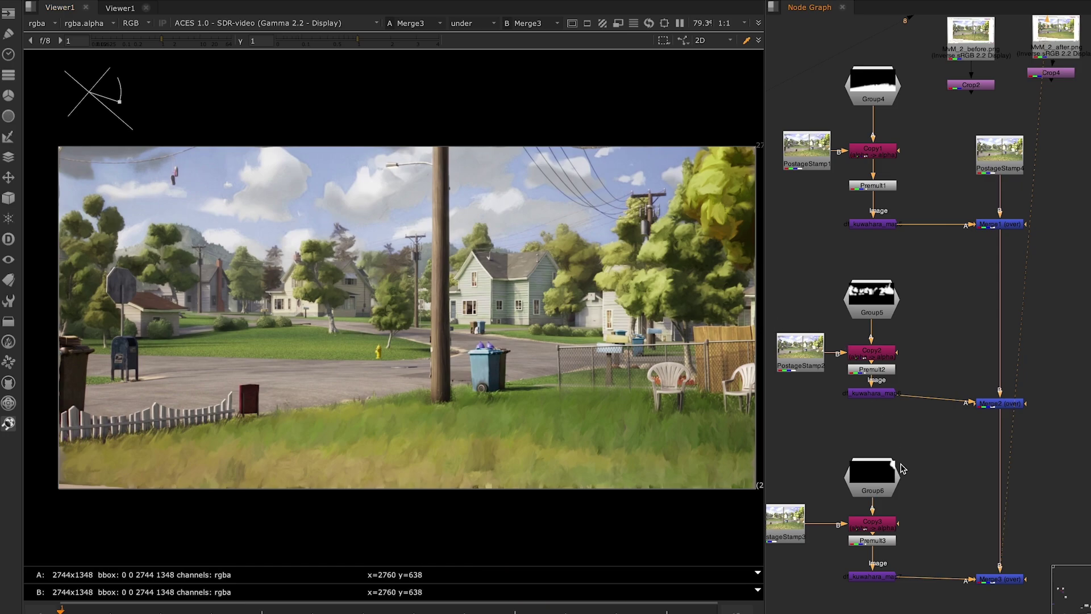
# - Open df_kuwahara_map5's settings and change its Uniformity from 20 to 5
pyautogui.doubleClick(876, 227)
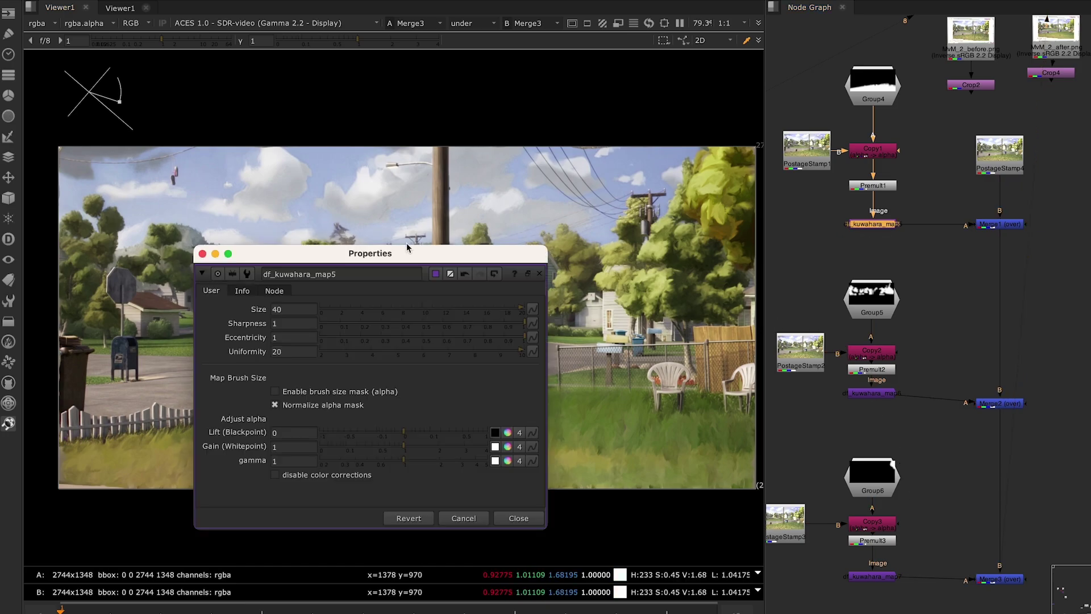
pyautogui.moveTo(405, 254); pyautogui.dragTo(898, 163)
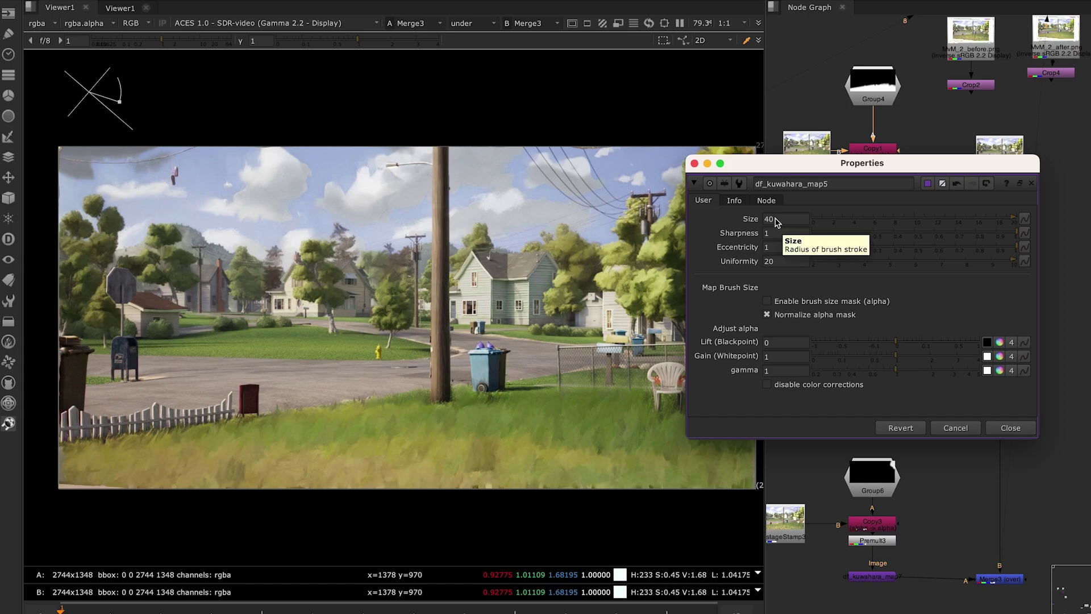
pyautogui.click(779, 264)
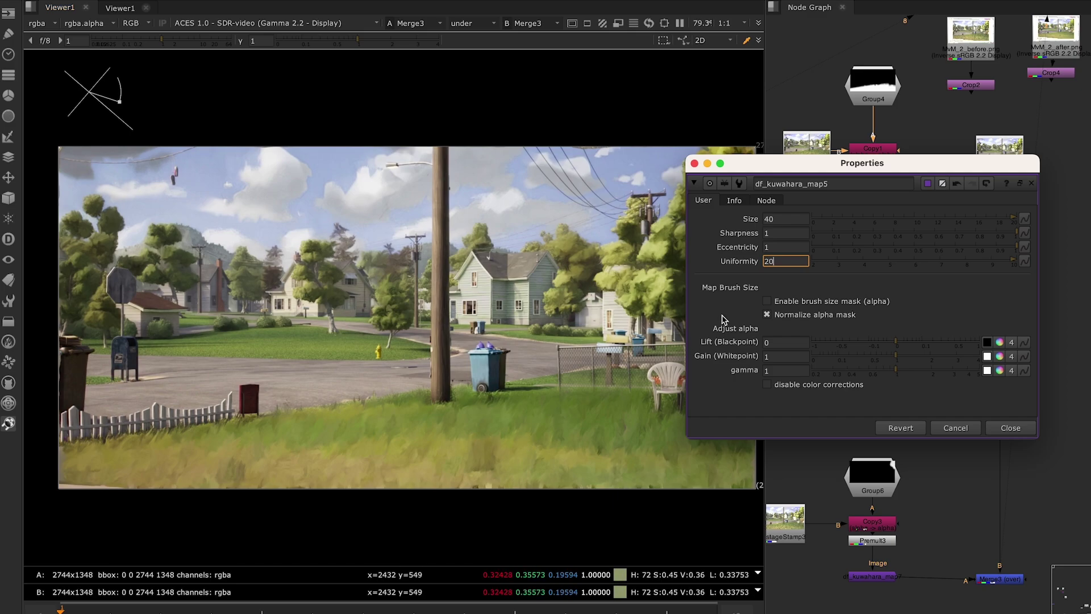
pyautogui.doubleClick(782, 265)
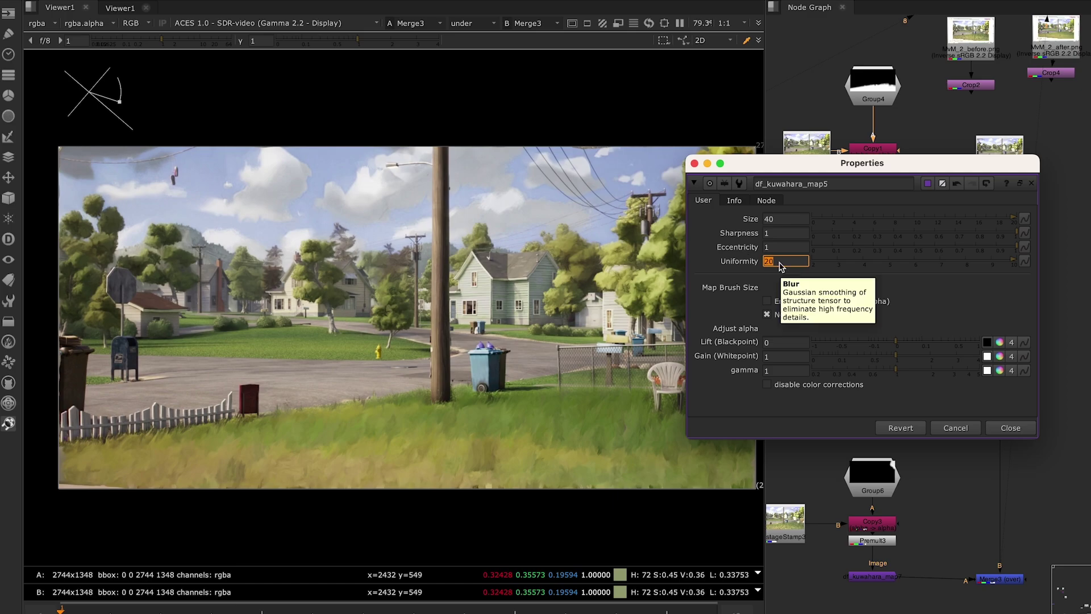
pyautogui.write('5')
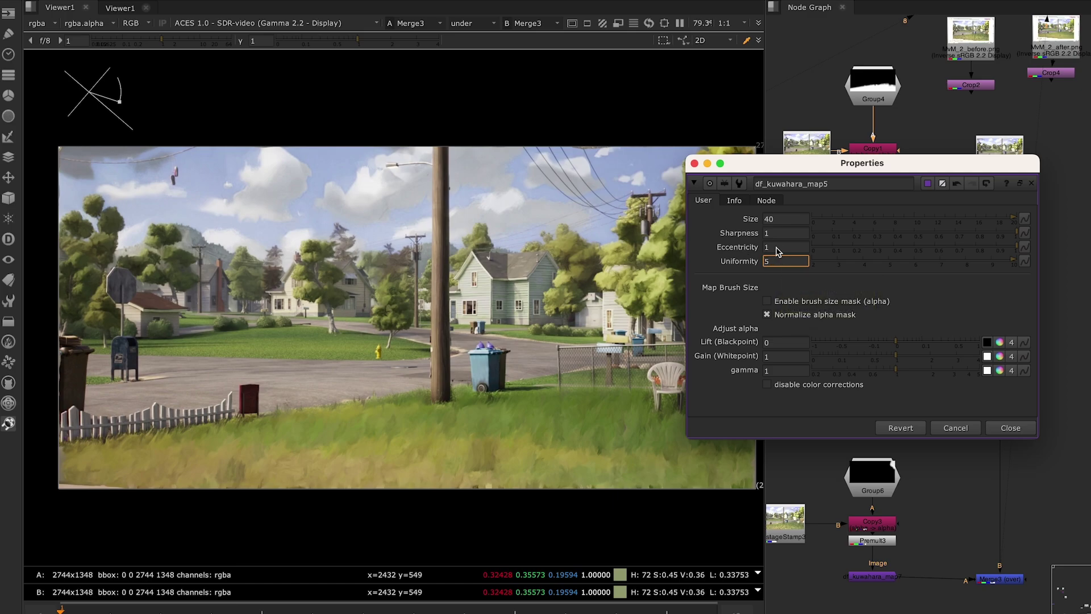
pyautogui.click(780, 248)
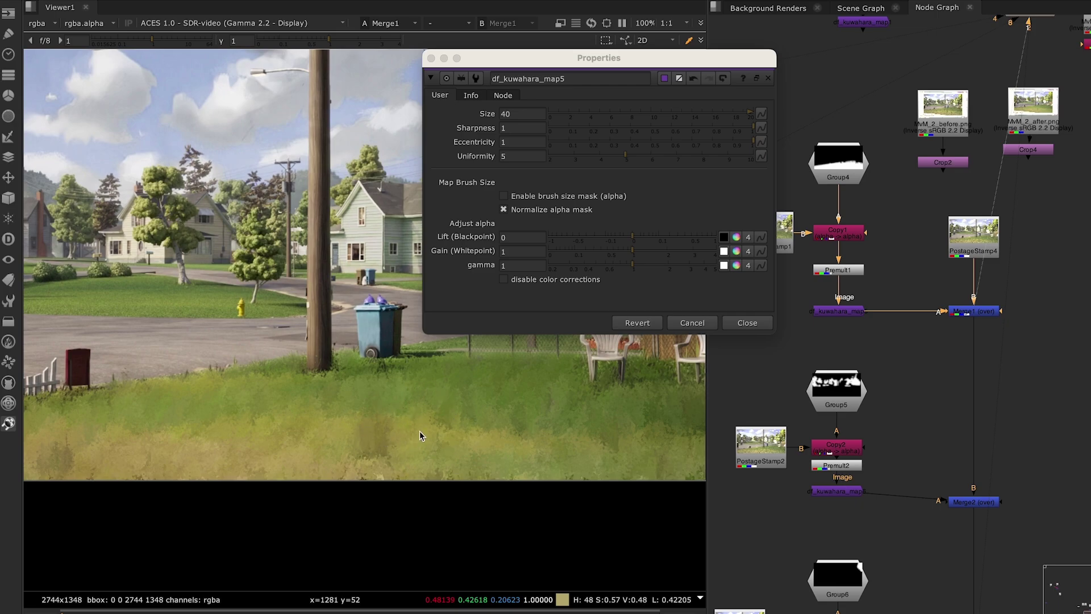
# - Change df_kuwahara_map5's Uniformity from 5 back to 20
pyautogui.click(517, 158)
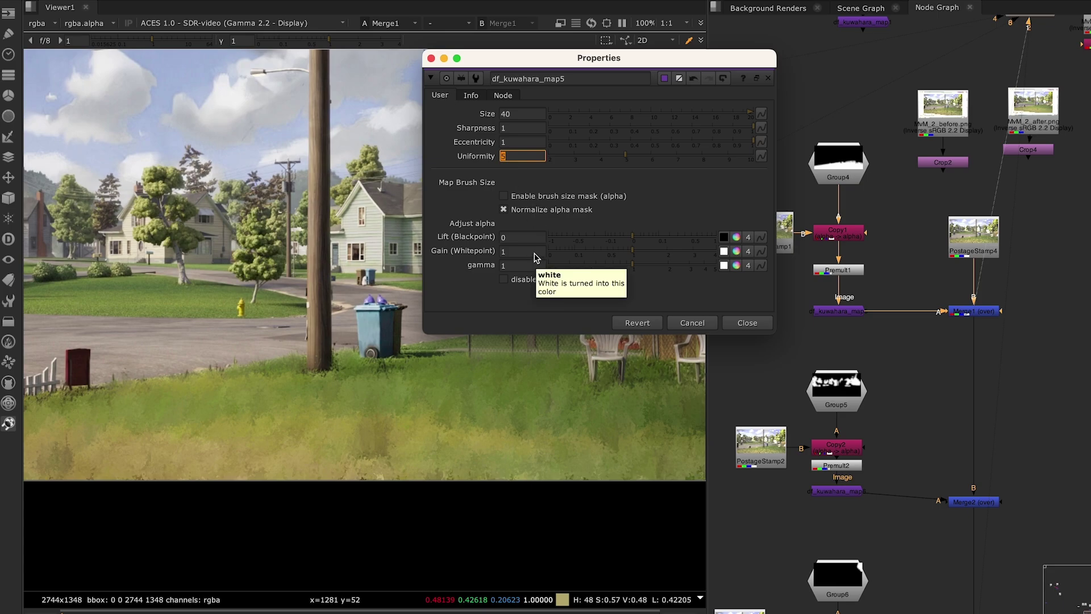
pyautogui.write('20')
pyautogui.click(528, 144)
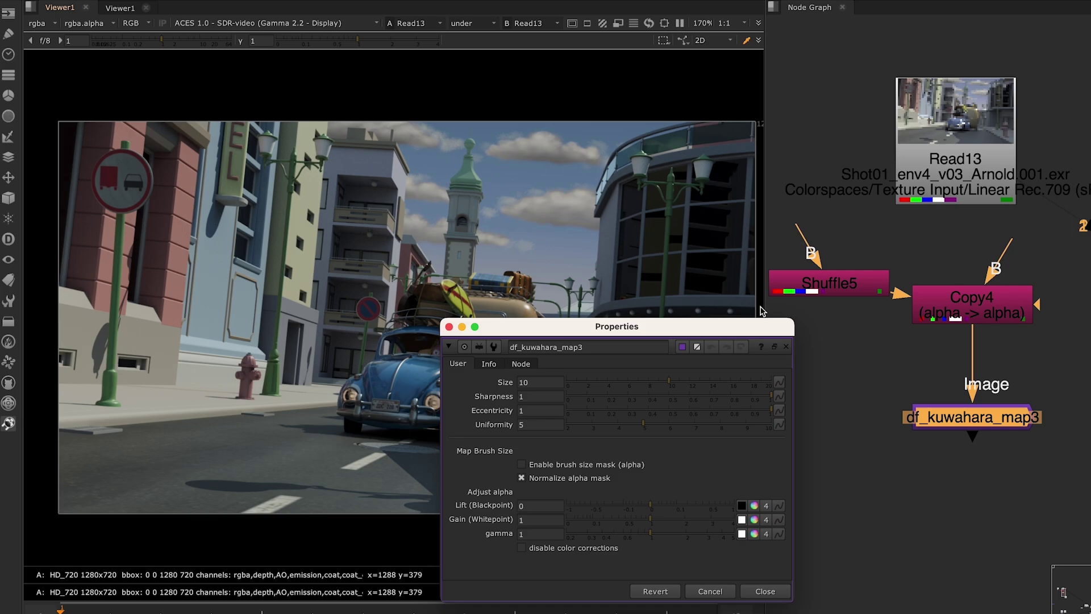
# - Close the df_kuwahara_map3 settings and switch the viewer to the render's depth layer
pyautogui.click(449, 327)
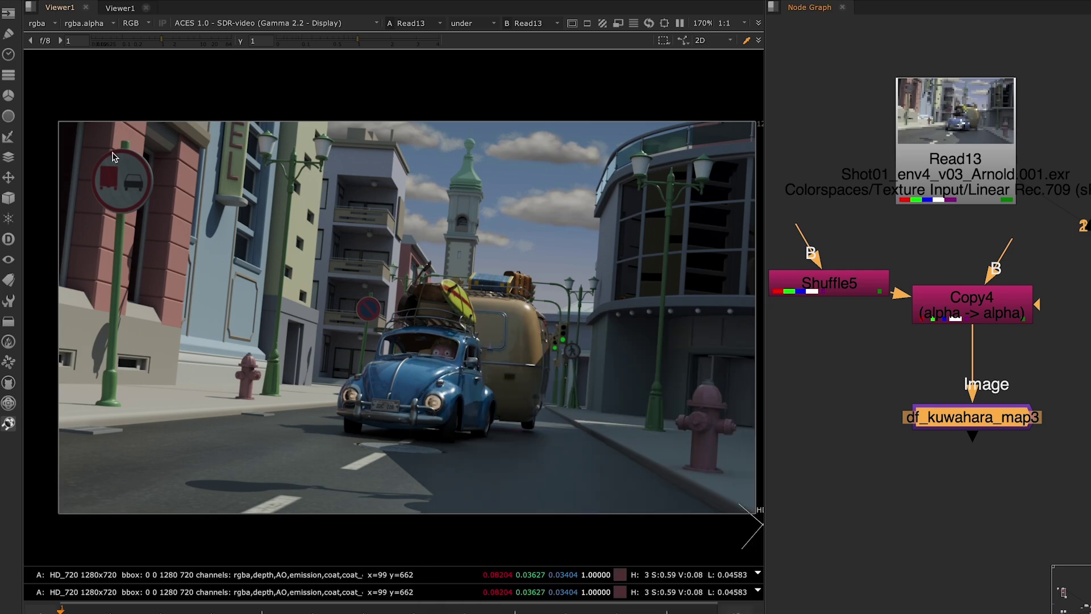
pyautogui.click(46, 26)
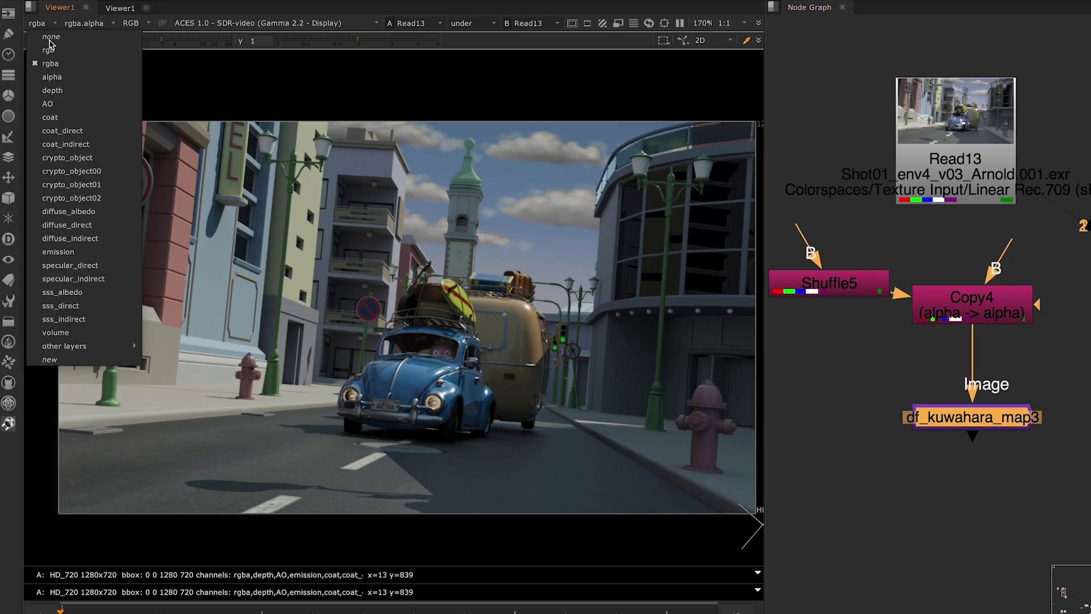
pyautogui.click(53, 90)
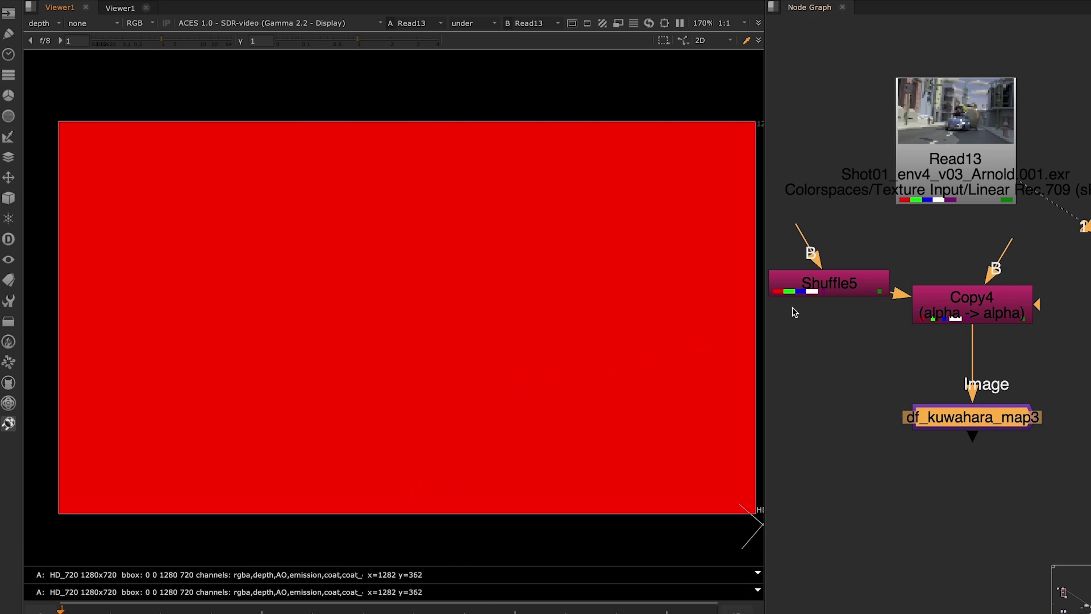
# - Connect Shuffle5's B input to Read13 and confirm it routes depth into alpha
pyautogui.click(861, 251)
pyautogui.moveTo(804, 238); pyautogui.dragTo(931, 145)
pyautogui.doubleClick(820, 282)
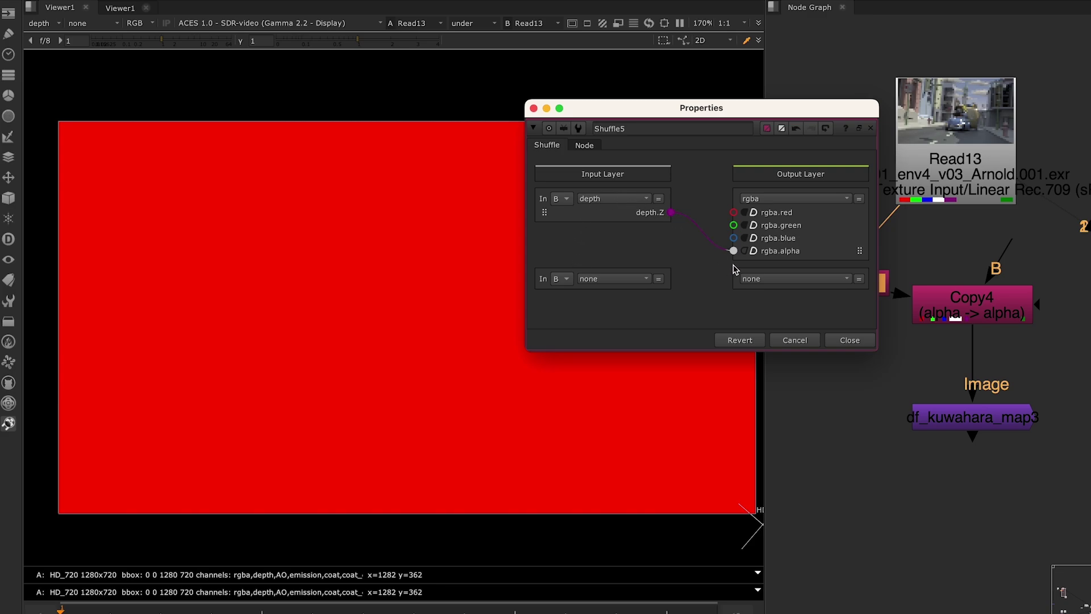
pyautogui.click(533, 109)
# - Connect Copy4's B input to Read13 as well, tidying the node layout
pyautogui.click(956, 320)
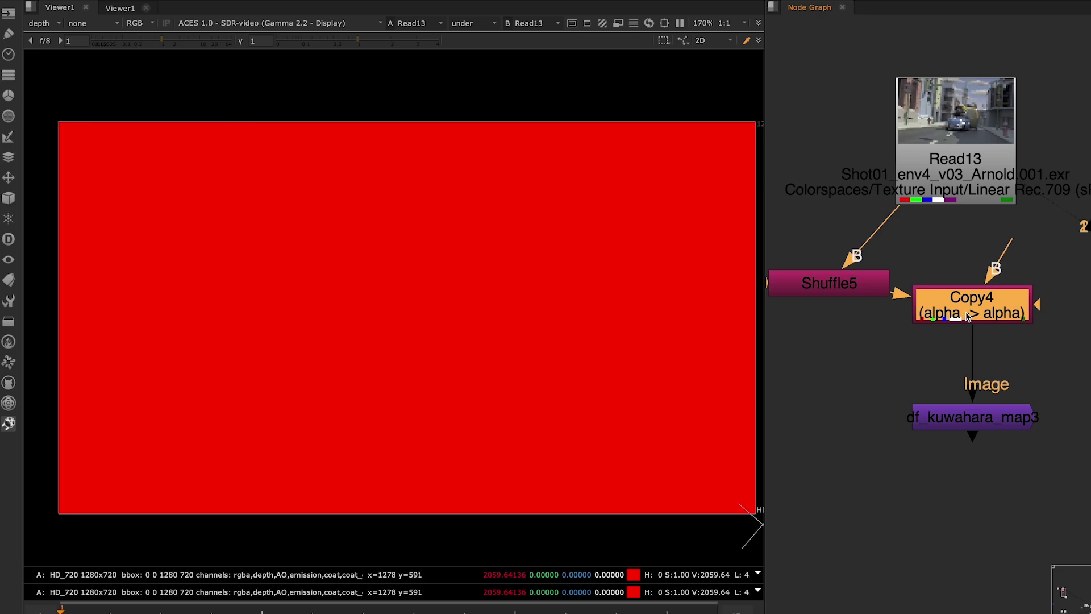
pyautogui.moveTo(968, 317); pyautogui.dragTo(961, 341)
pyautogui.moveTo(1005, 285); pyautogui.dragTo(995, 114)
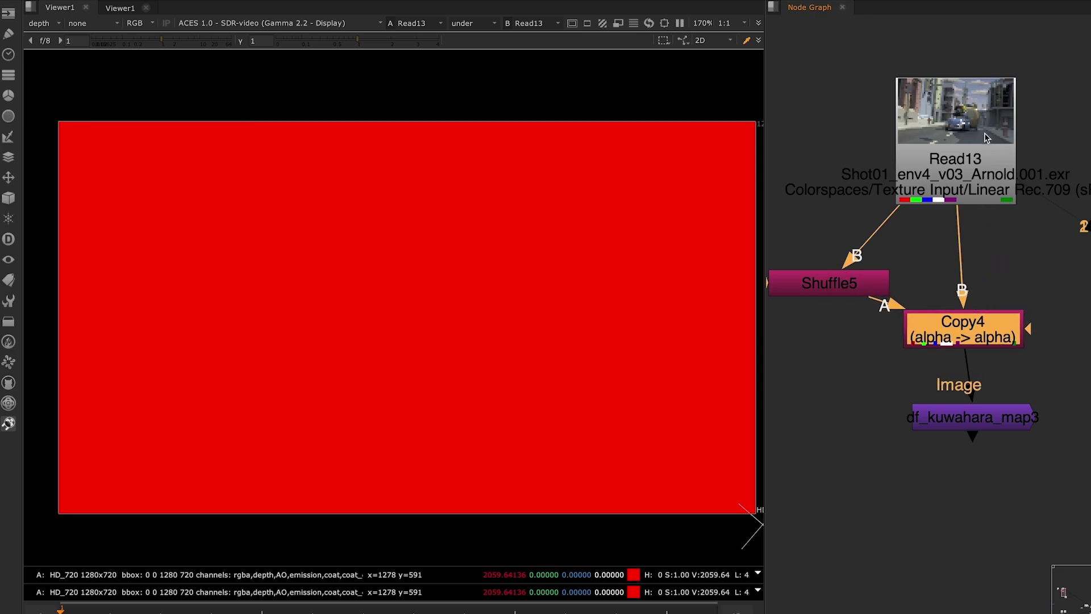
pyautogui.click(967, 136)
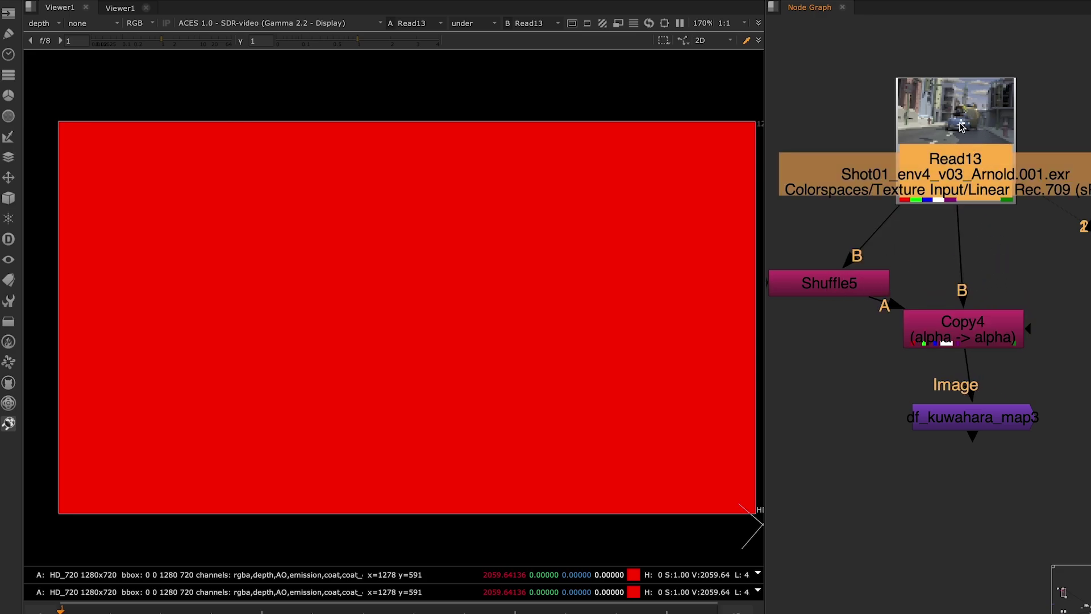
pyautogui.moveTo(962, 126); pyautogui.dragTo(976, 132)
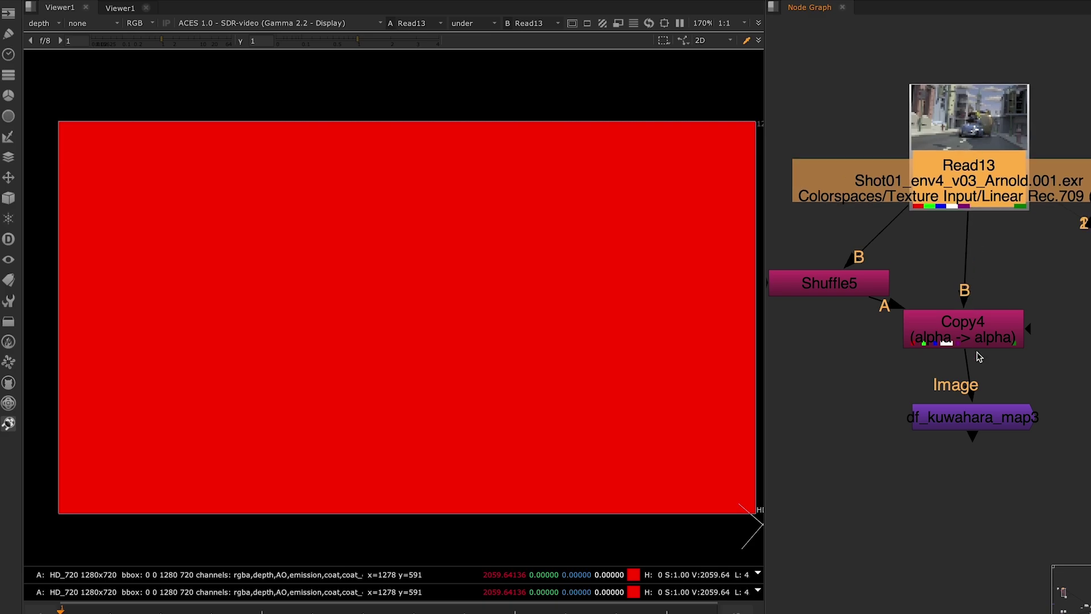
pyautogui.click(956, 420)
# - View df_kuwahara_map3's output on the rgba colour layer
pyautogui.press('1')
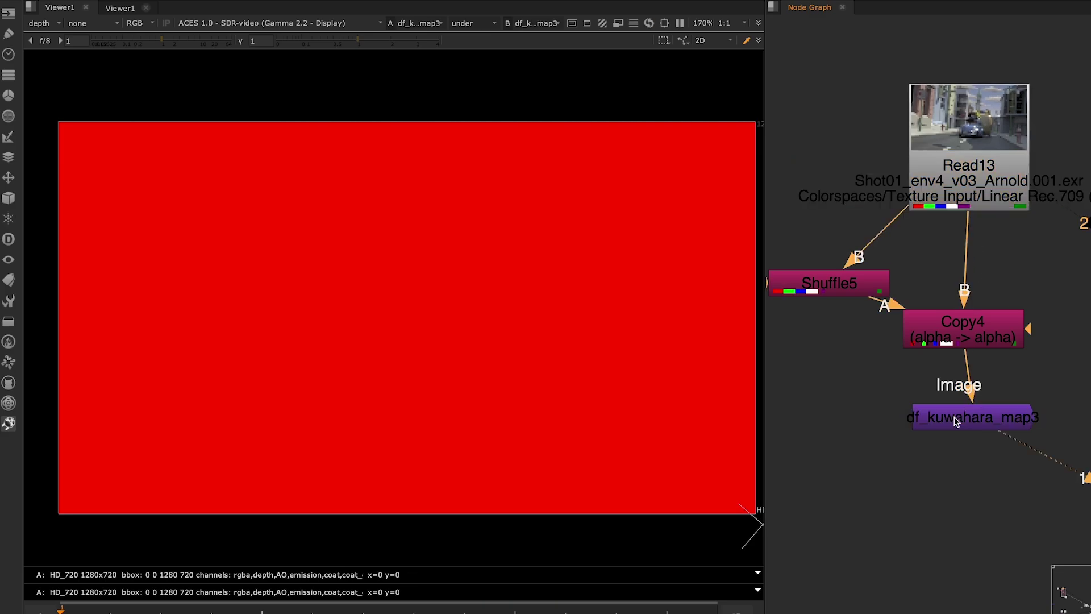
pyautogui.click(55, 26)
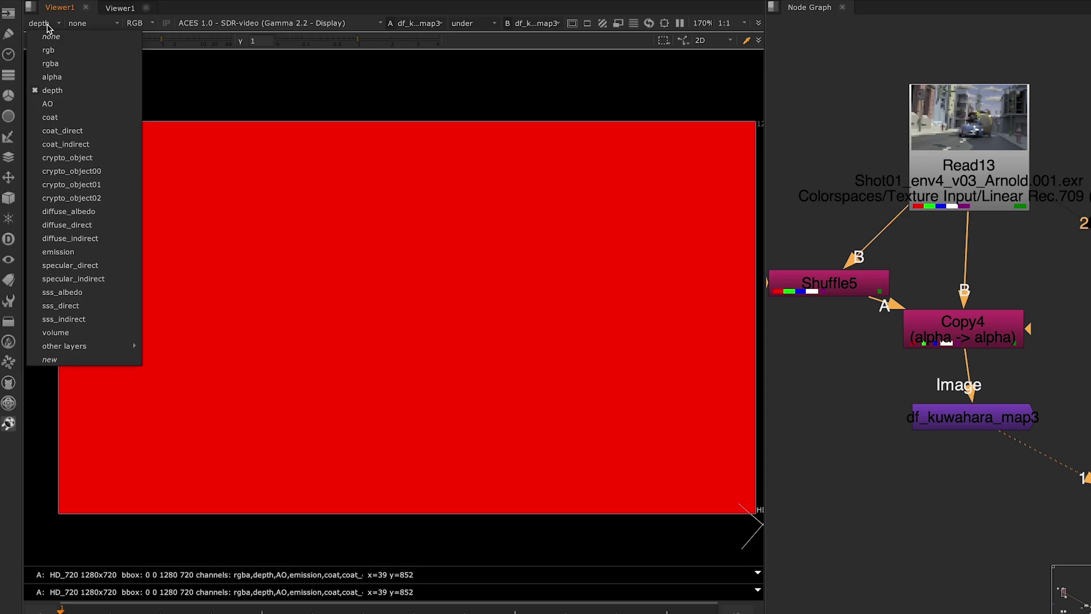
pyautogui.click(50, 63)
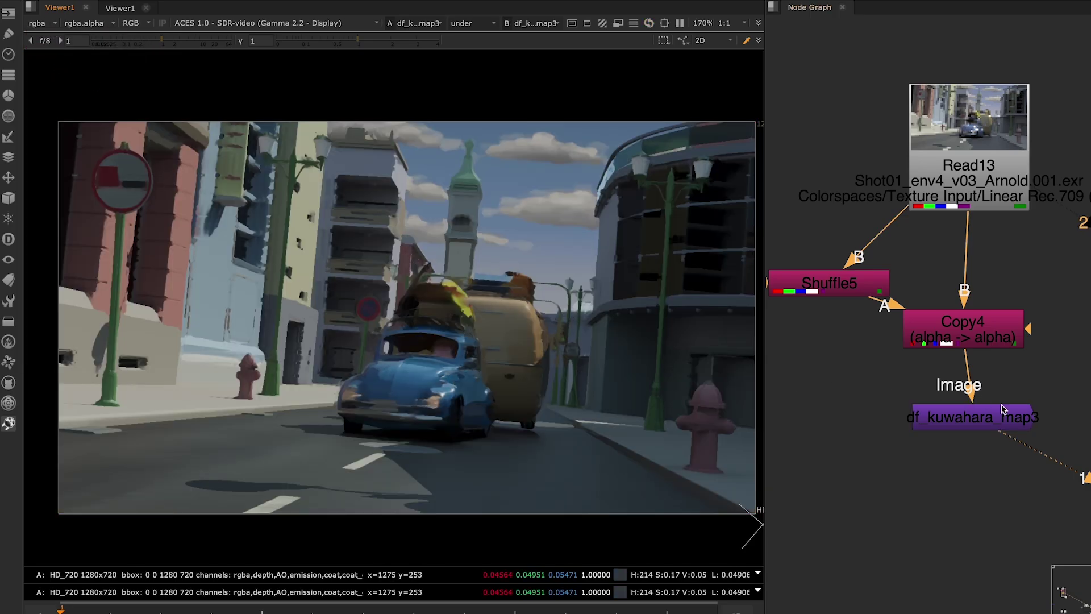
# - In df_kuwahara_map3, tick 'Enable brush size mask (alpha)' under Map Brush Size
pyautogui.doubleClick(956, 417)
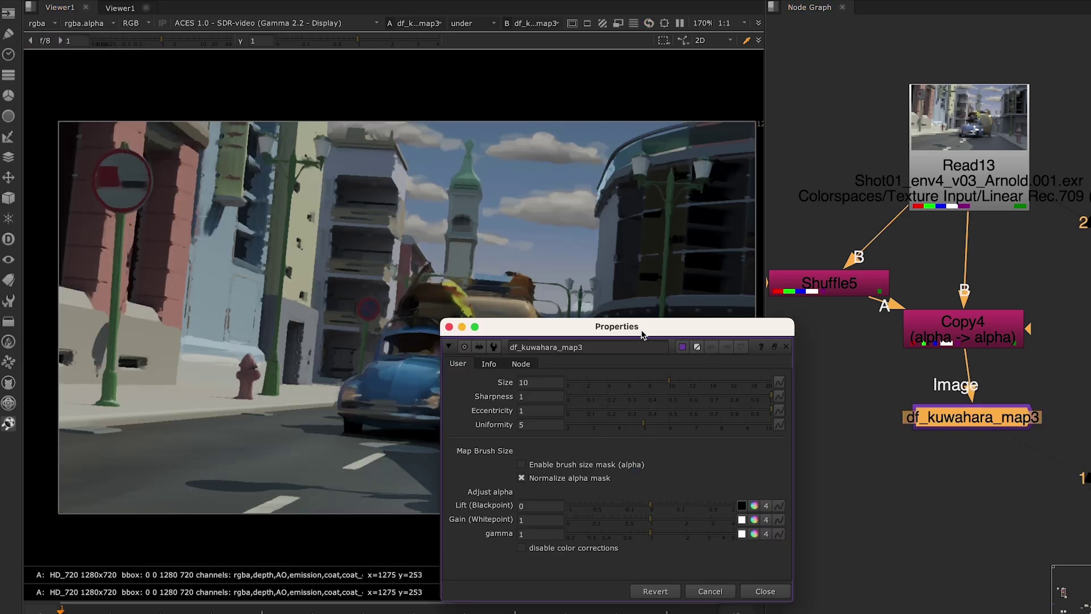
pyautogui.moveTo(643, 333); pyautogui.dragTo(874, 191)
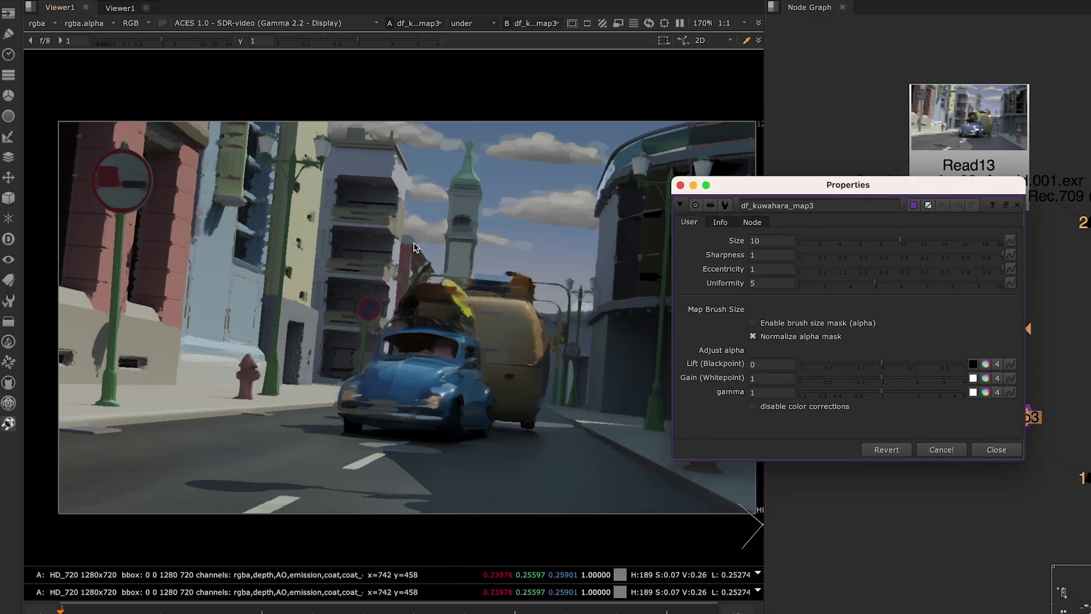
pyautogui.click(755, 324)
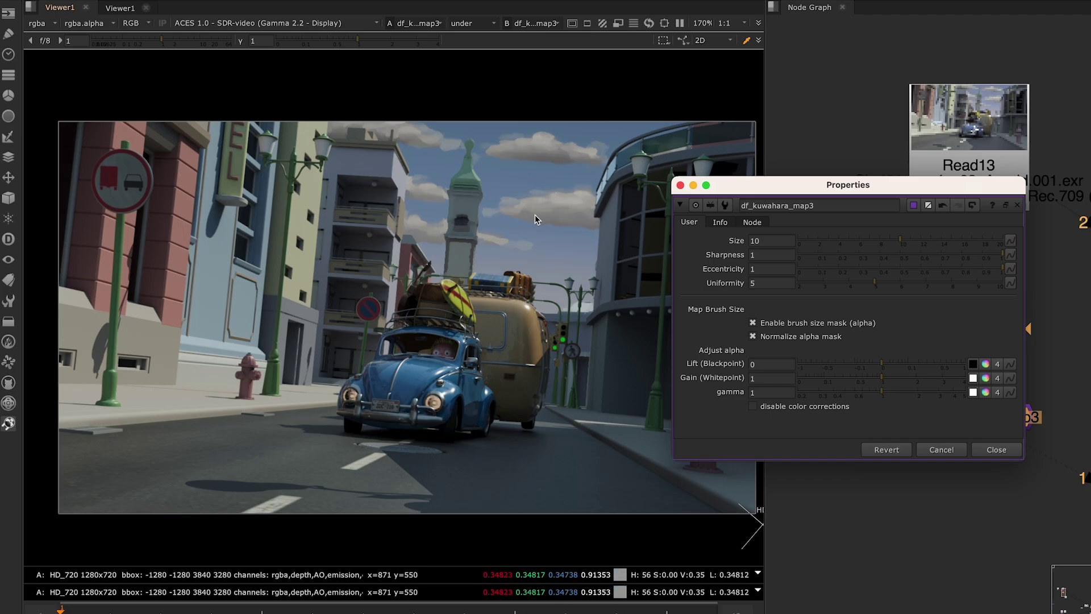
# - Show df_kuwahara_map3's alpha channel to inspect the greyscale depth mask
pyautogui.click(541, 278)
pyautogui.press('a')
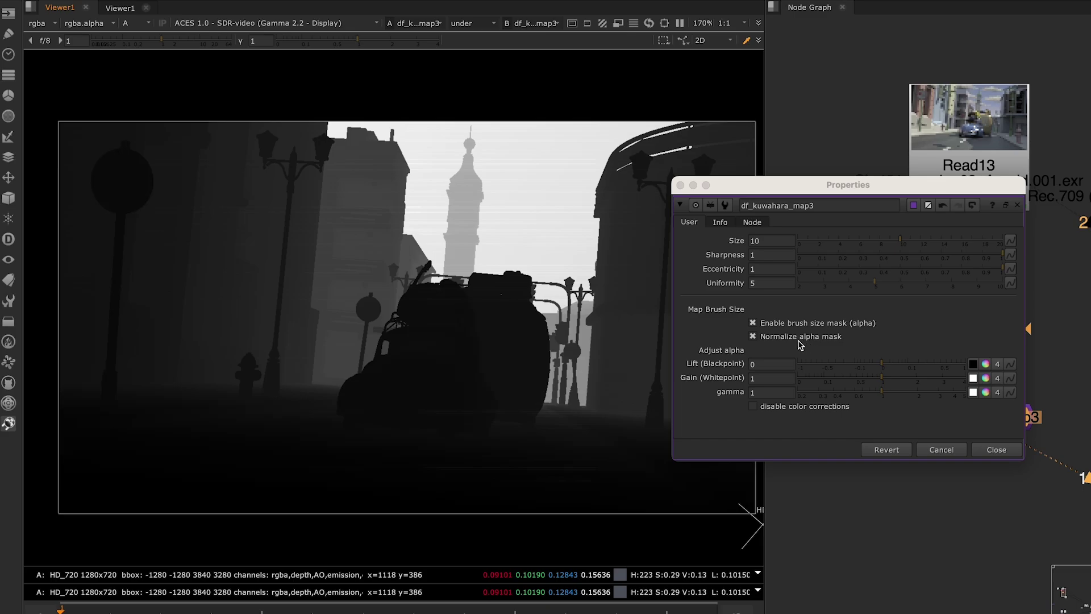
pyautogui.moveTo(773, 341)
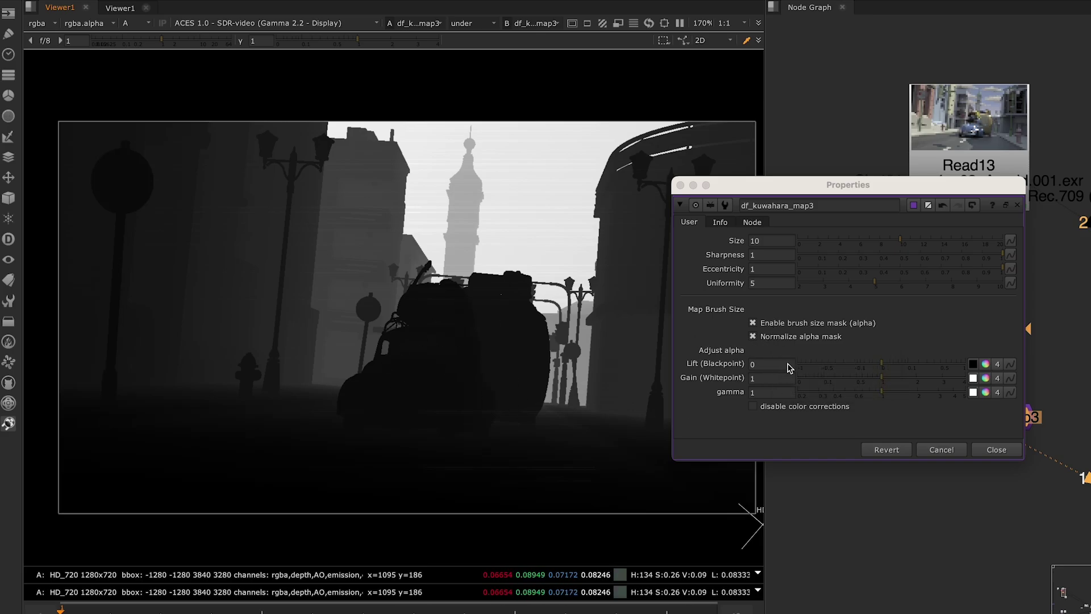
pyautogui.moveTo(789, 380)
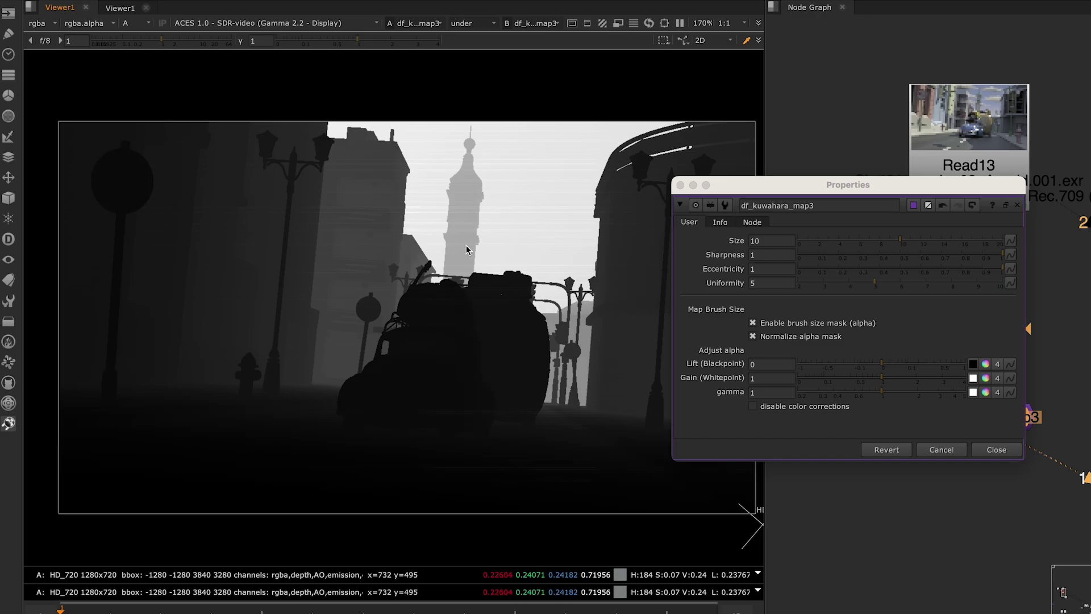
# - Try different mask Lift values, including 0.08, 0.16 and 0.13
pyautogui.click(885, 366)
pyautogui.moveTo(909, 365)
pyautogui.mouseDown()
pyautogui.moveTo(843, 368)
pyautogui.moveTo(893, 367)
pyautogui.mouseUp()
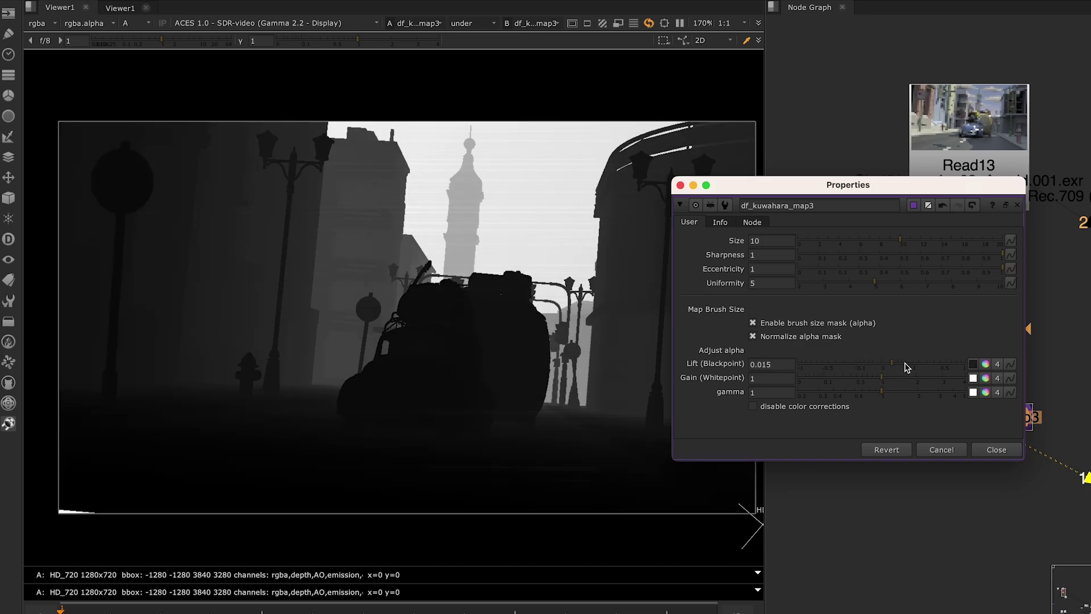
pyautogui.click(907, 367)
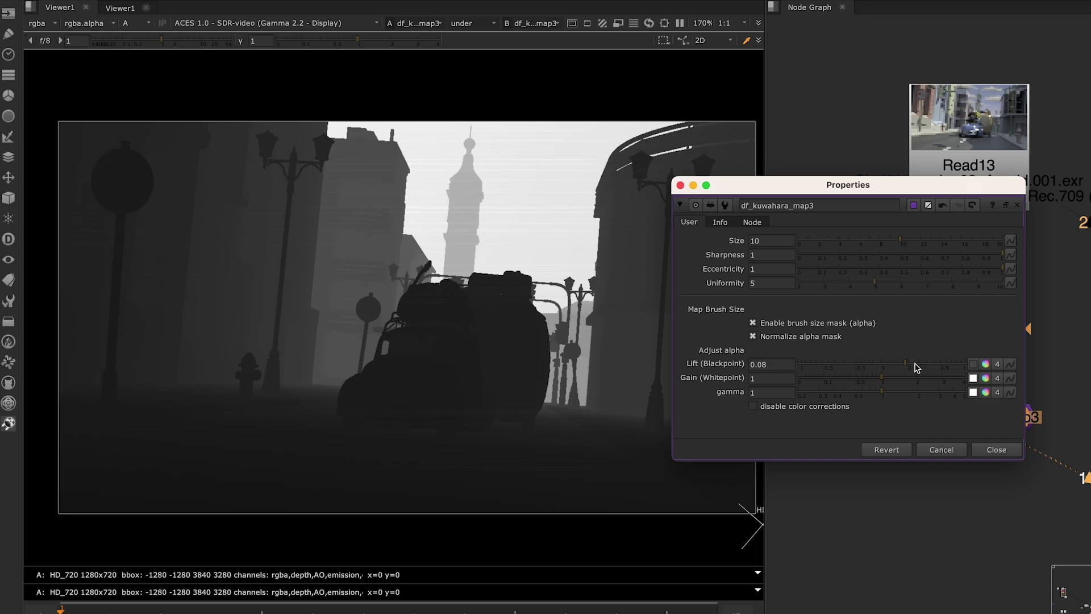
pyautogui.click(919, 367)
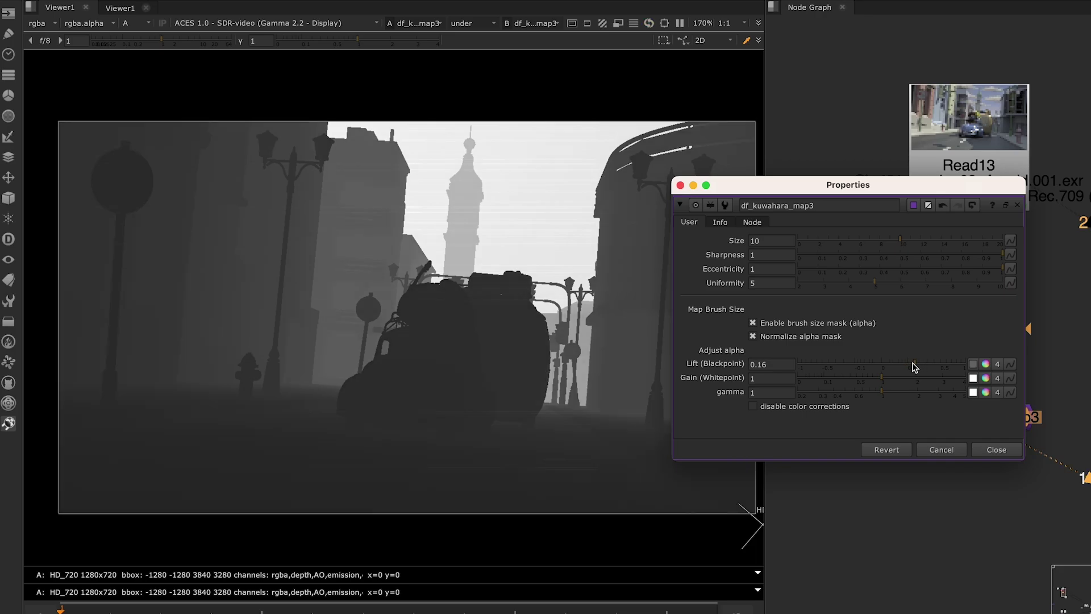
pyautogui.click(910, 367)
# - Rework the mask Gain and Lift, ending at Lift 0.001, Gain 3.55, gamma 0.66
pyautogui.click(873, 380)
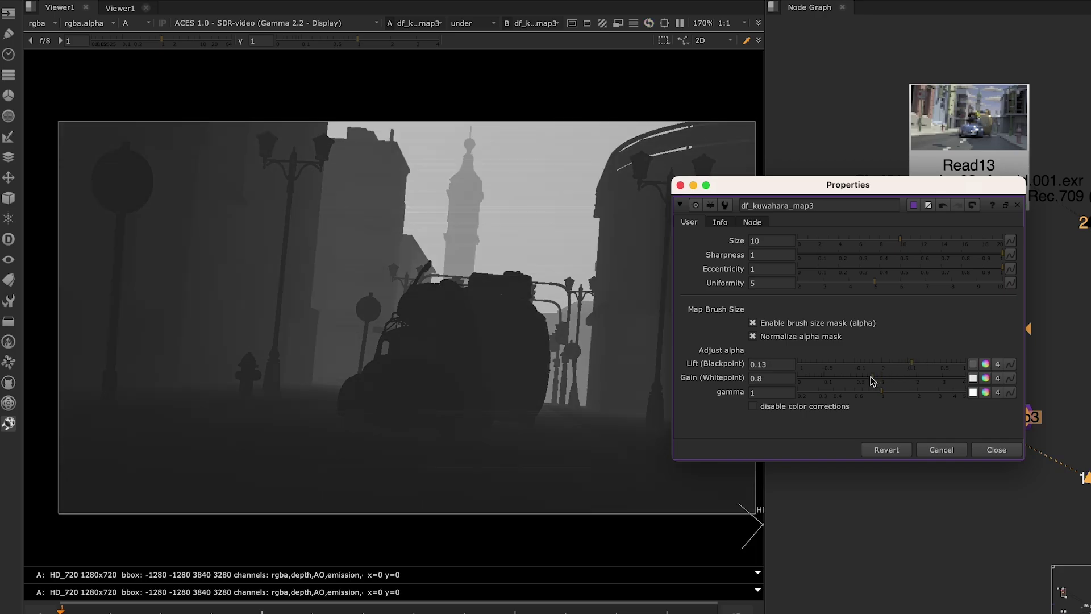
pyautogui.moveTo(876, 379); pyautogui.dragTo(887, 379)
pyautogui.click(882, 367)
pyautogui.moveTo(884, 383); pyautogui.dragTo(942, 384)
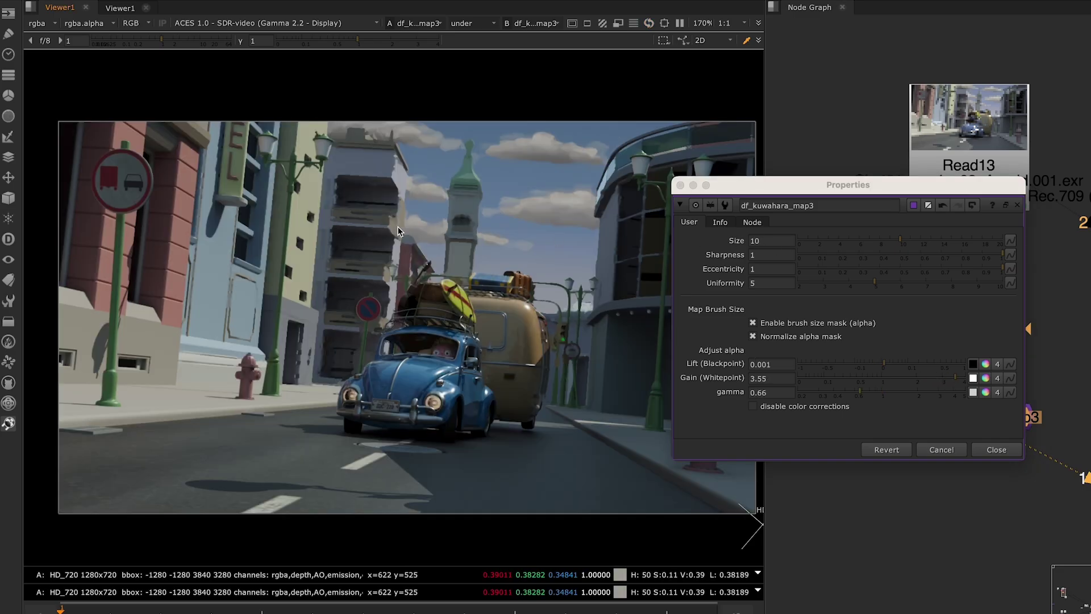
# - Set Kuwahara Uniformity to 10 and Eccentricity to 0.18
pyautogui.click(768, 285)
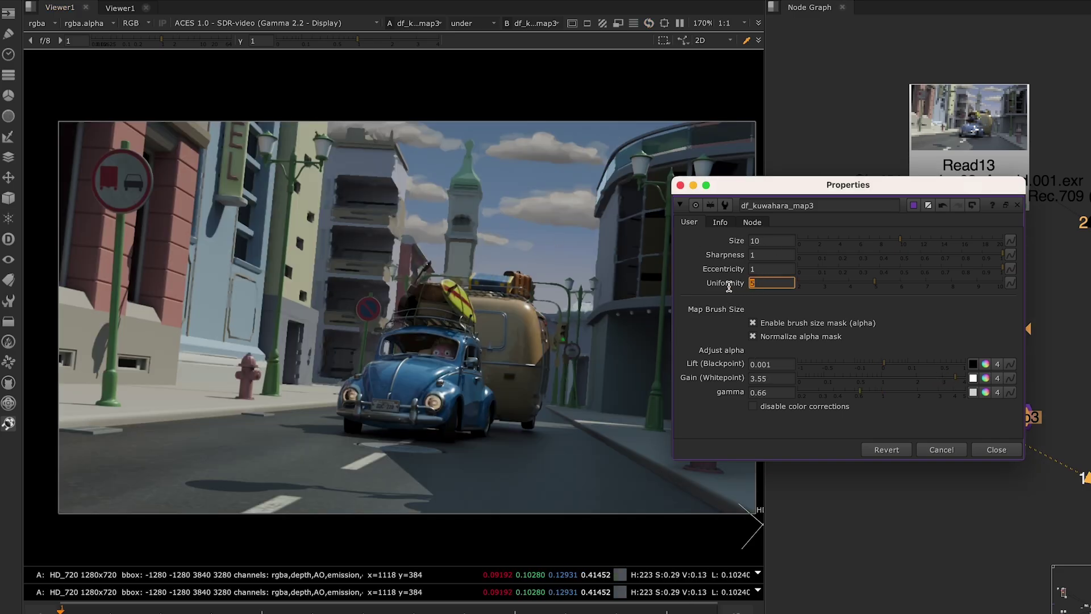
pyautogui.press('Return')
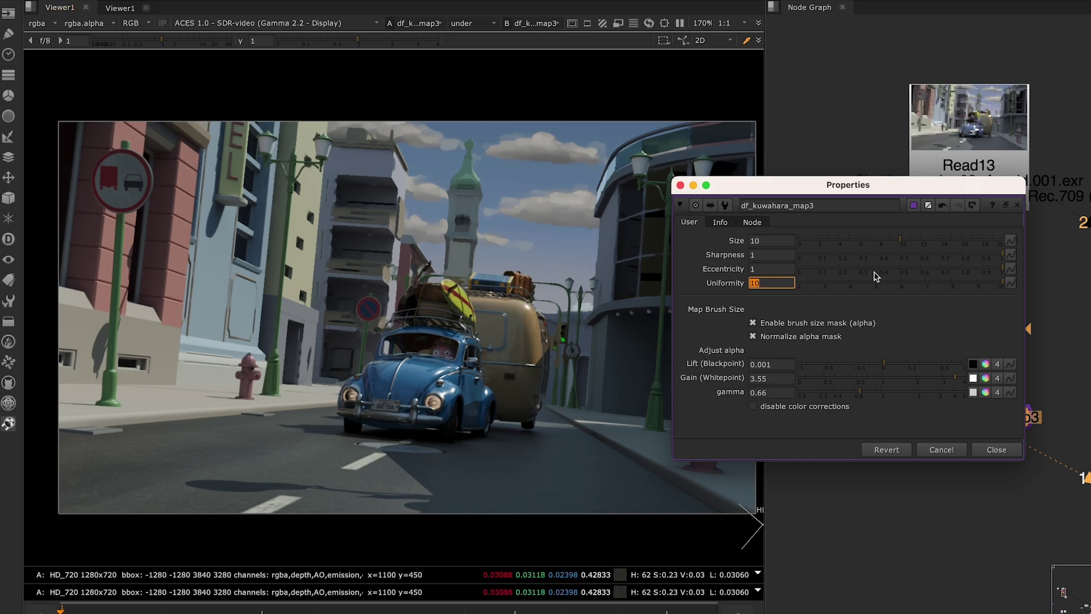
pyautogui.moveTo(878, 273); pyautogui.dragTo(834, 271)
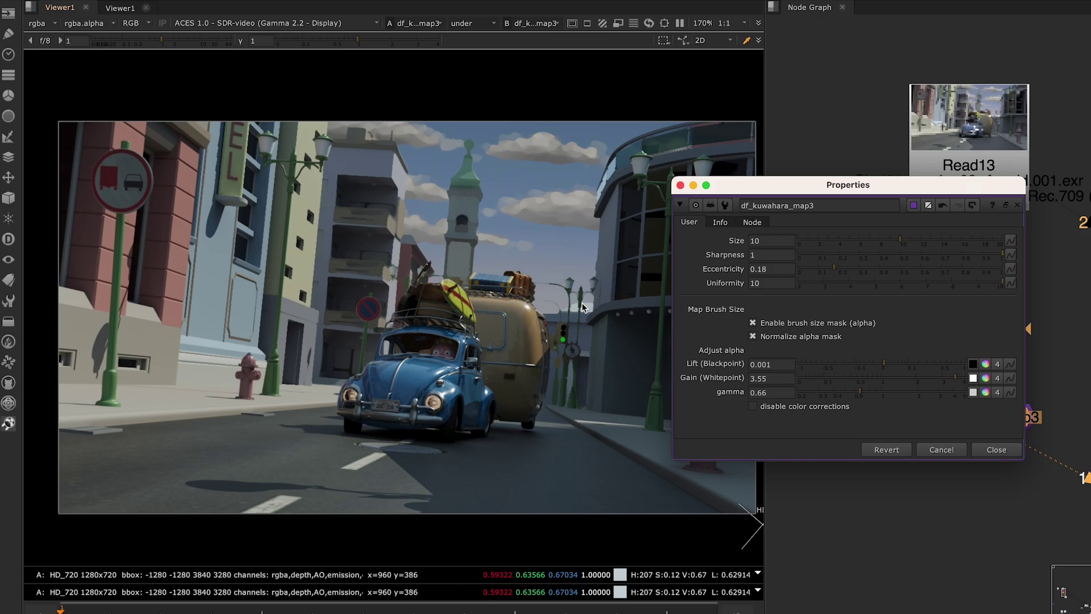
# - Lower Sharpness to 0.24 and set mask levels to Lift 0, Gain 3.05, gamma 1.02
pyautogui.click(917, 364)
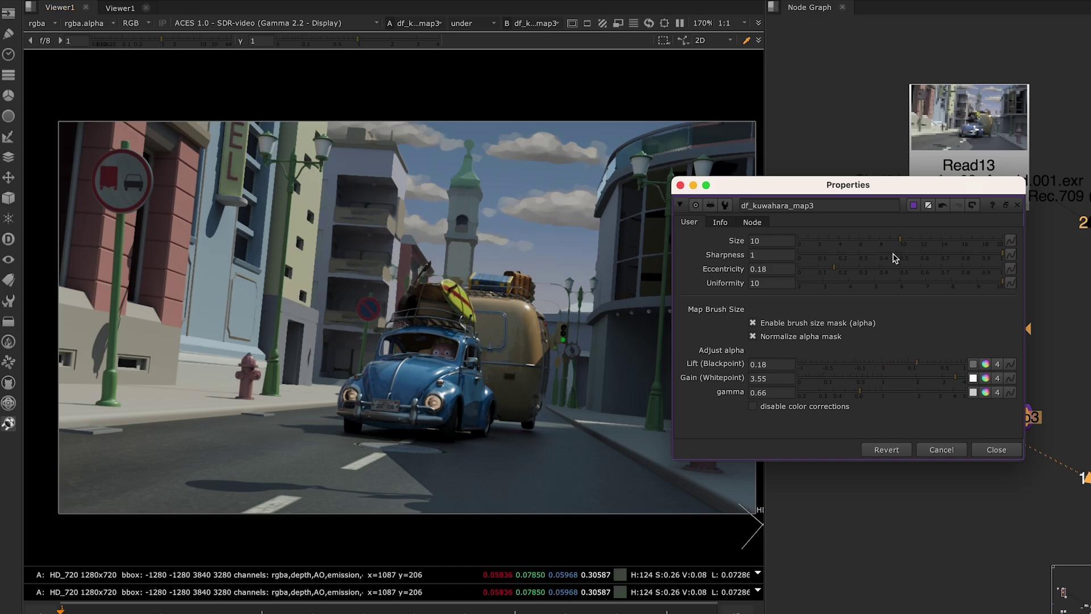
pyautogui.click(894, 257)
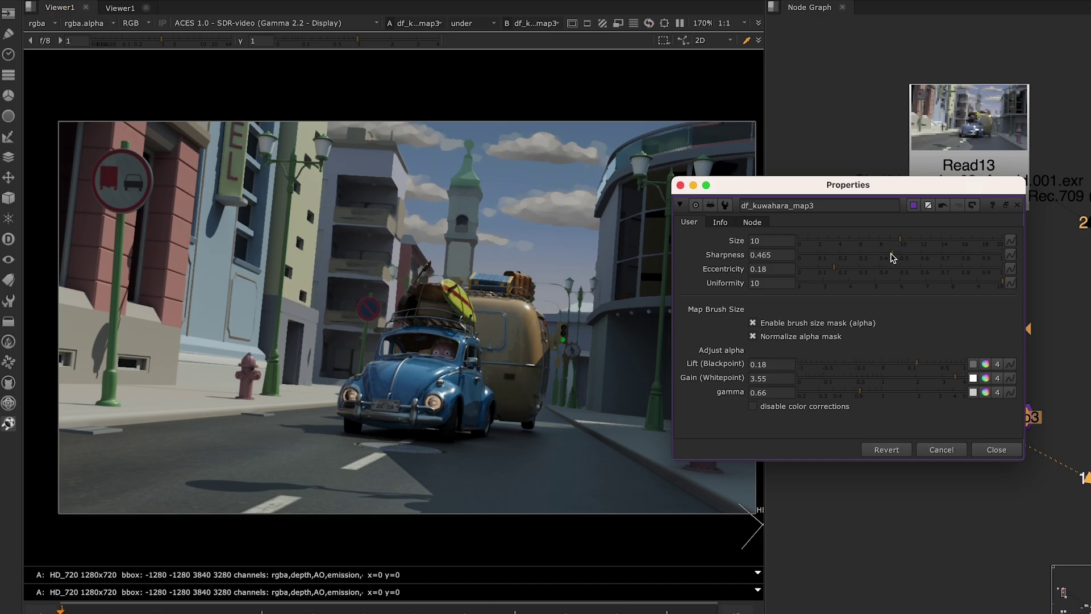
pyautogui.click(873, 252)
pyautogui.click(847, 255)
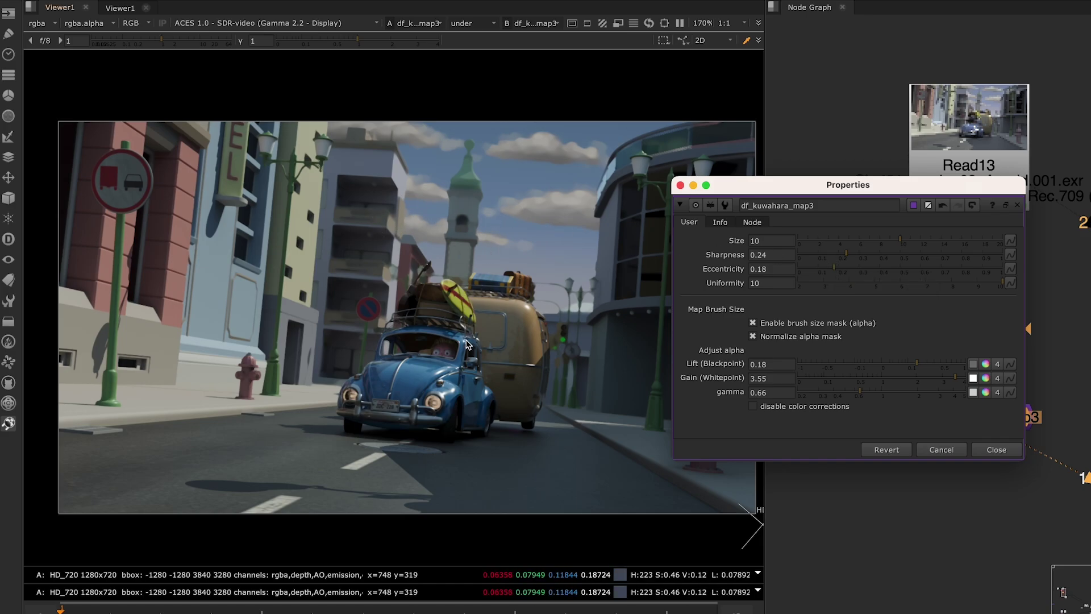
pyautogui.click(545, 381)
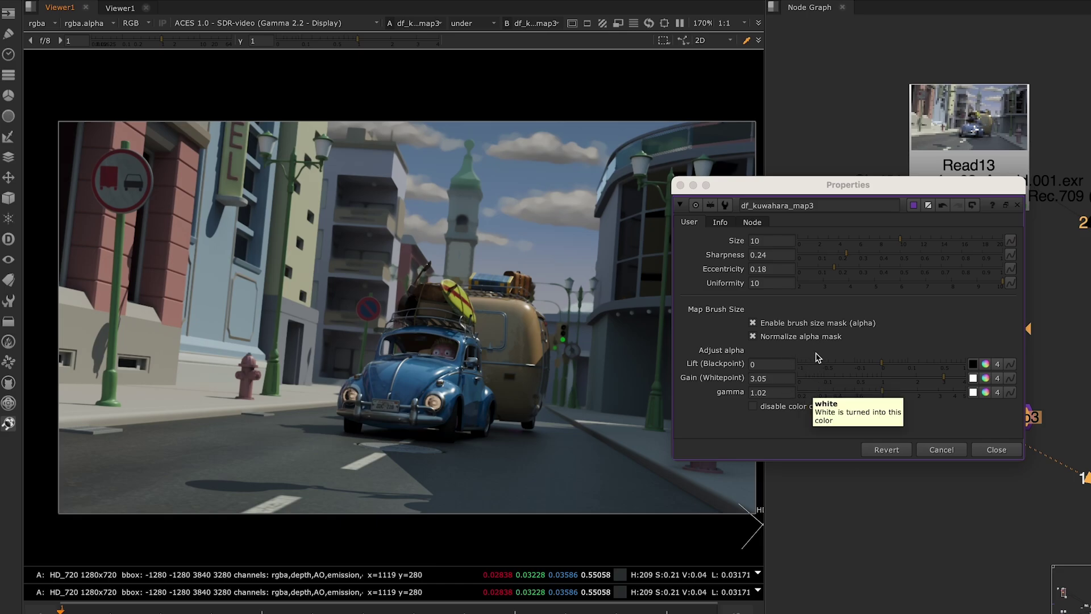
# - Move df_kuwahara_map3's Properties window aside and close it to reveal the node graph
pyautogui.moveTo(822, 195); pyautogui.dragTo(505, 252)
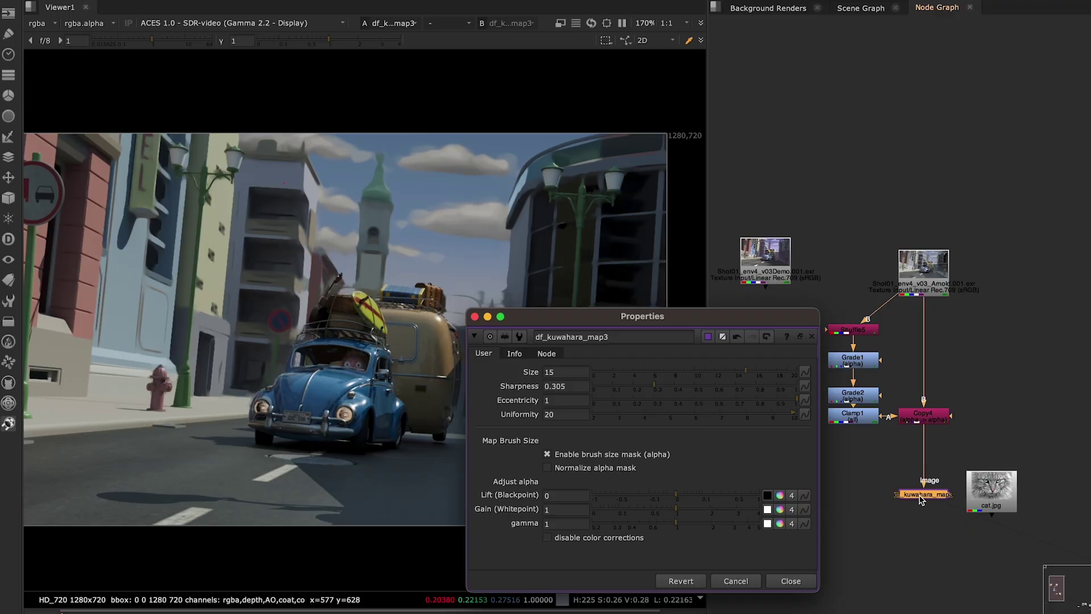
pyautogui.moveTo(624, 307); pyautogui.dragTo(528, 132)
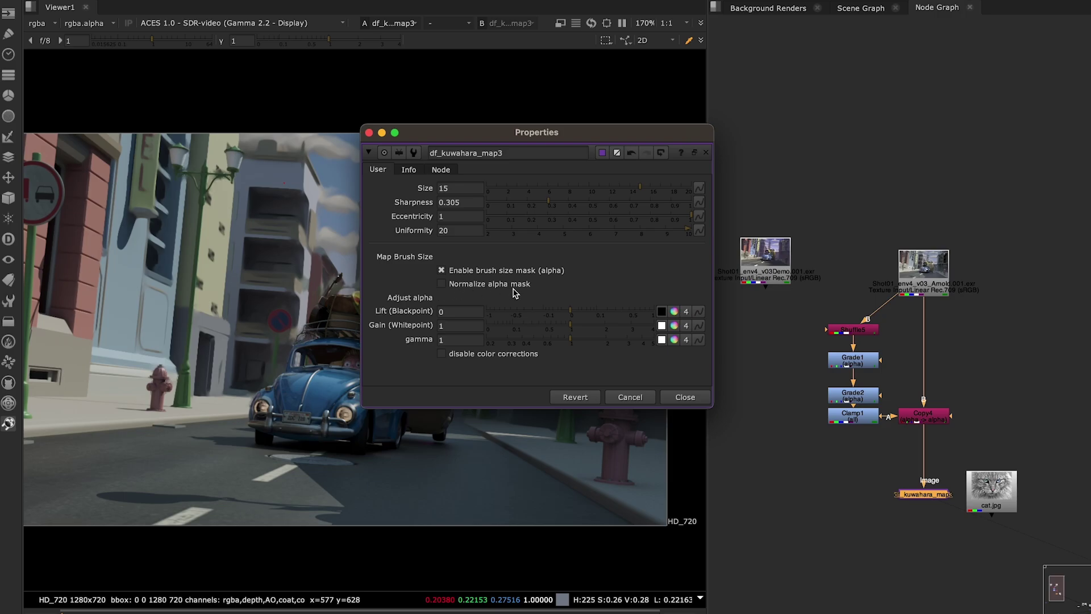
pyautogui.click(369, 133)
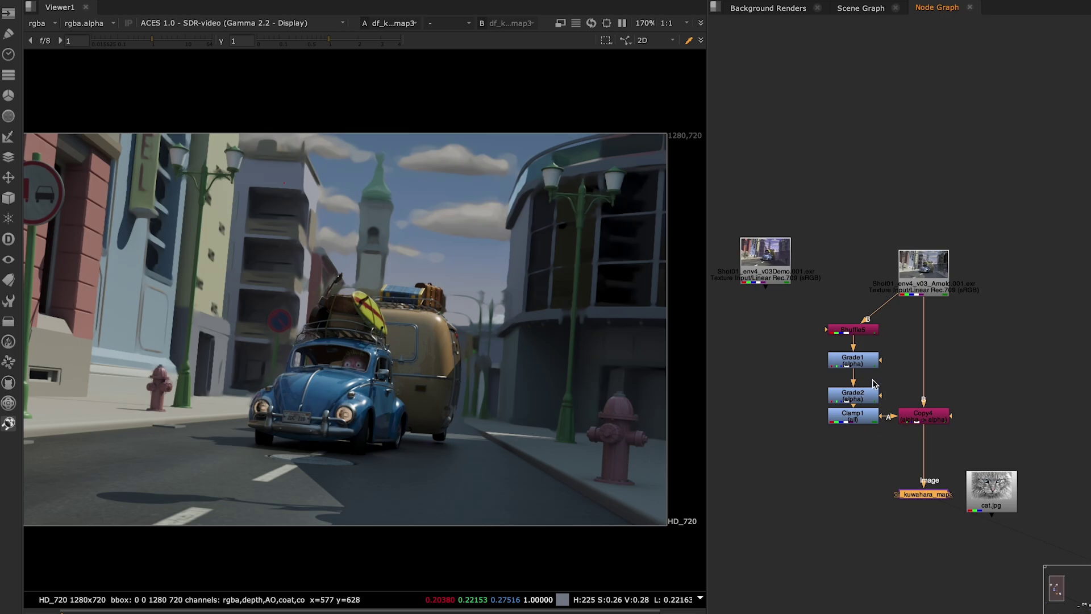
# - View Shuffle5, then Grade1 (blackpoint 300, whitepoint 4000), then Grade2's output
pyautogui.click(853, 331)
pyautogui.press('1')
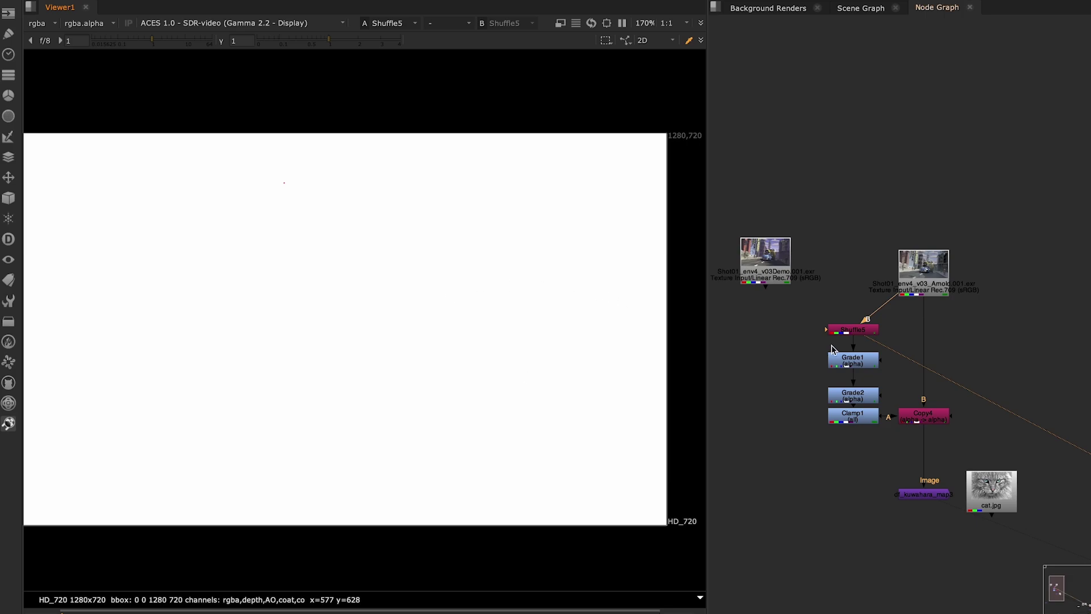
pyautogui.click(857, 365)
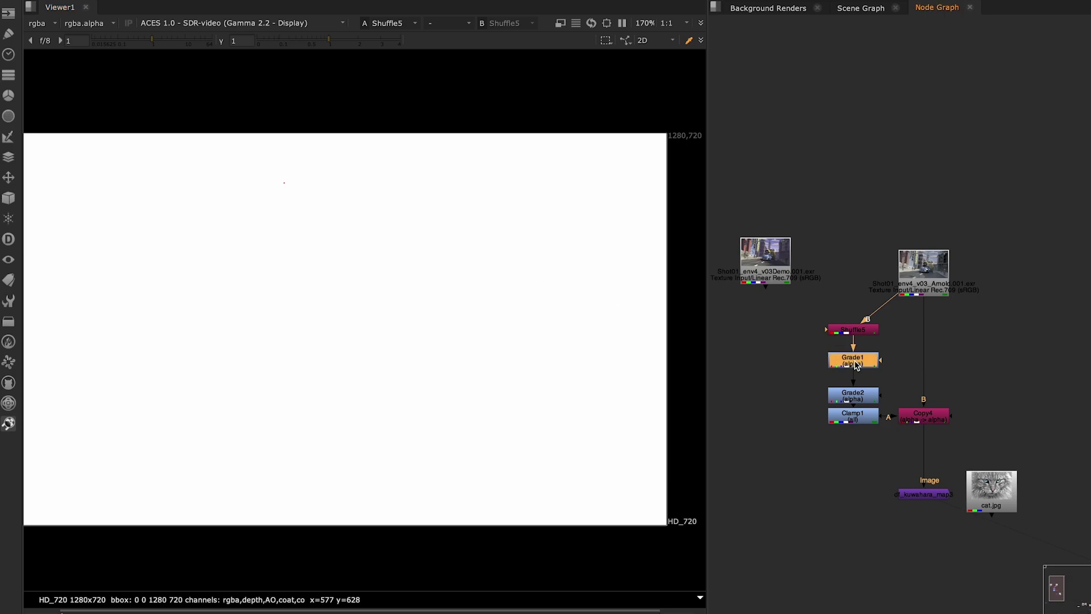
pyautogui.doubleClick(857, 365)
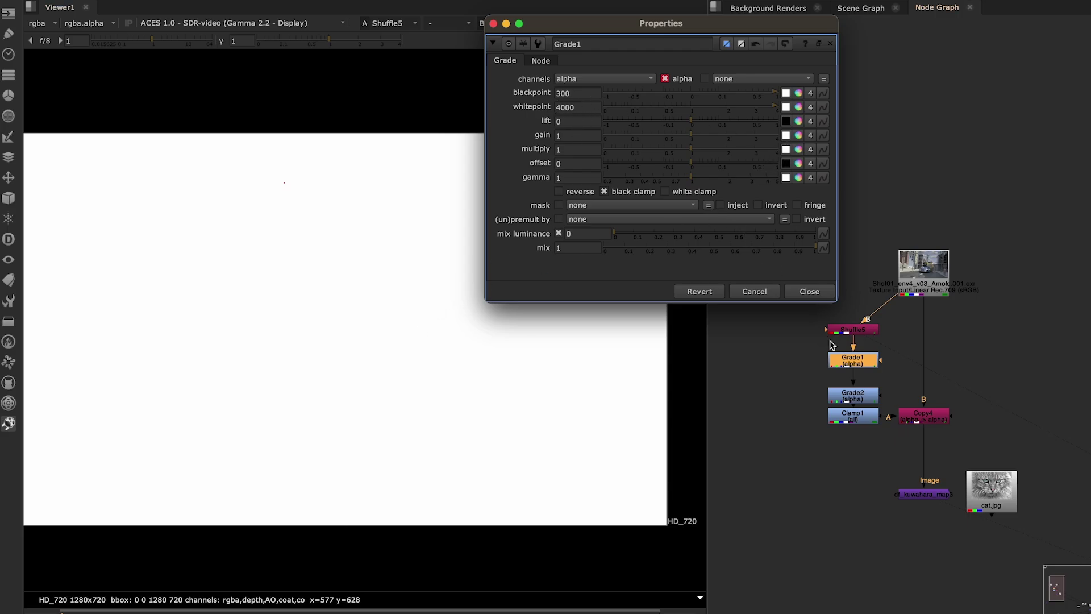
pyautogui.click(854, 365)
pyautogui.press('1')
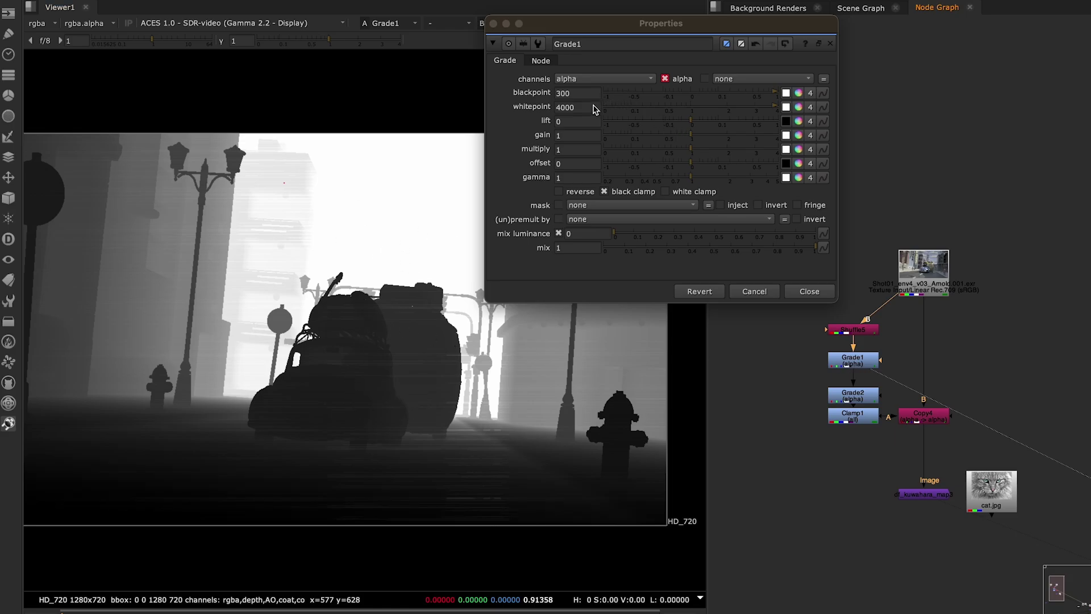
pyautogui.click(849, 397)
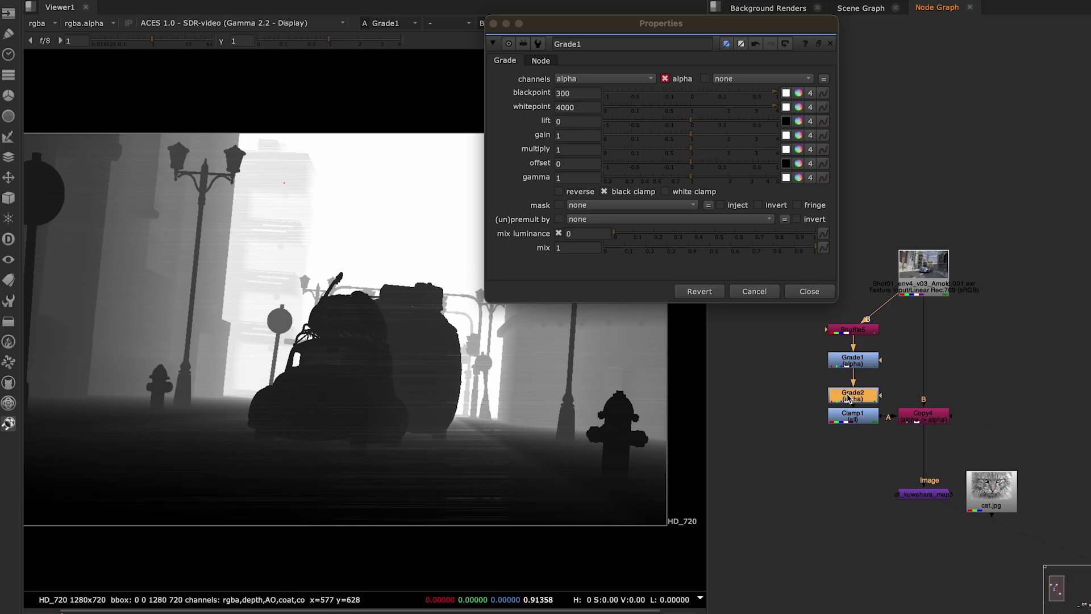
pyautogui.press('1')
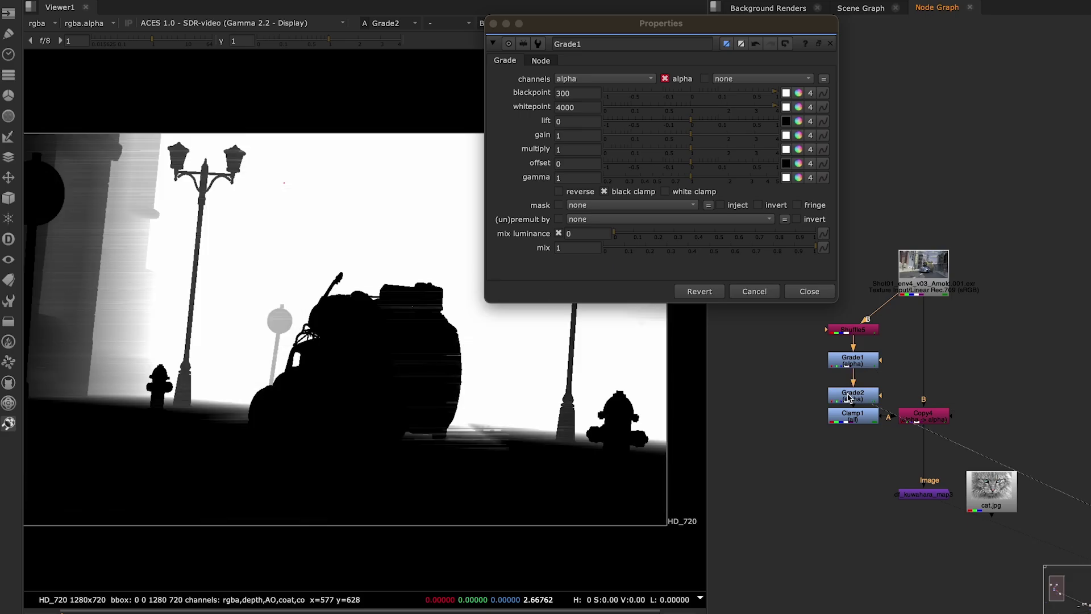
# - Set Grade2's alpha blackpoint to 0.23, whitepoint to 0.44 and lift to 0.0005
pyautogui.click(493, 23)
pyautogui.doubleClick(859, 398)
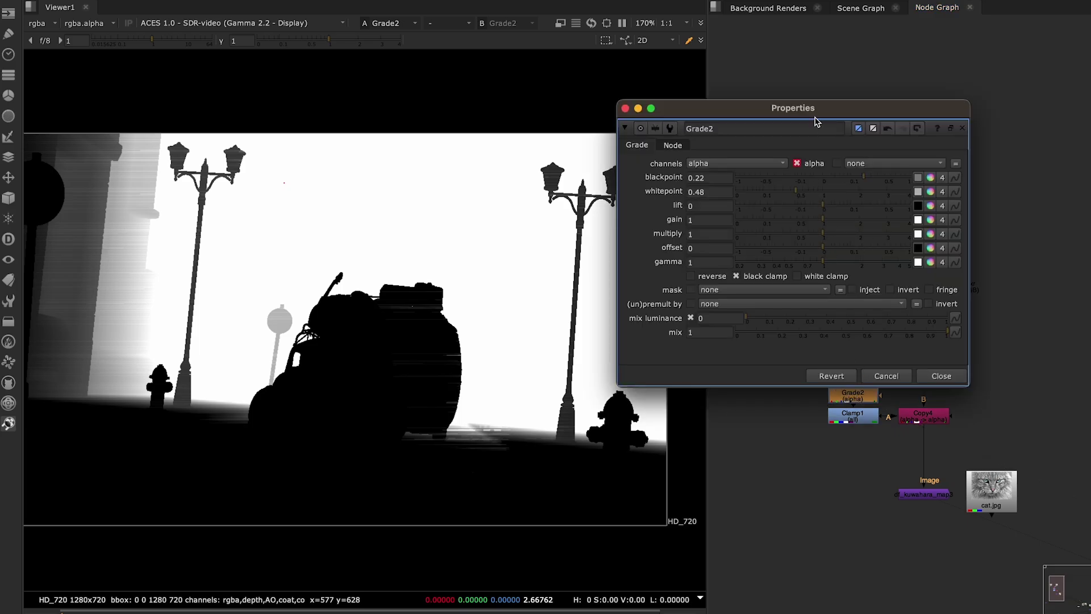
pyautogui.moveTo(811, 112); pyautogui.dragTo(805, 75)
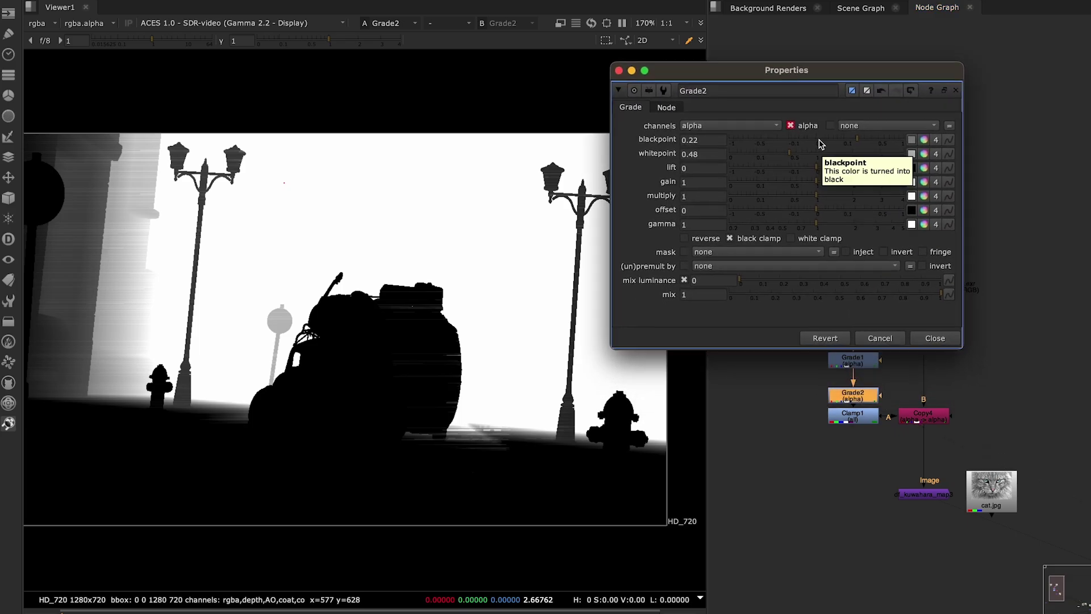
pyautogui.moveTo(858, 144)
pyautogui.mouseDown()
pyautogui.moveTo(775, 141)
pyautogui.moveTo(859, 147)
pyautogui.mouseUp()
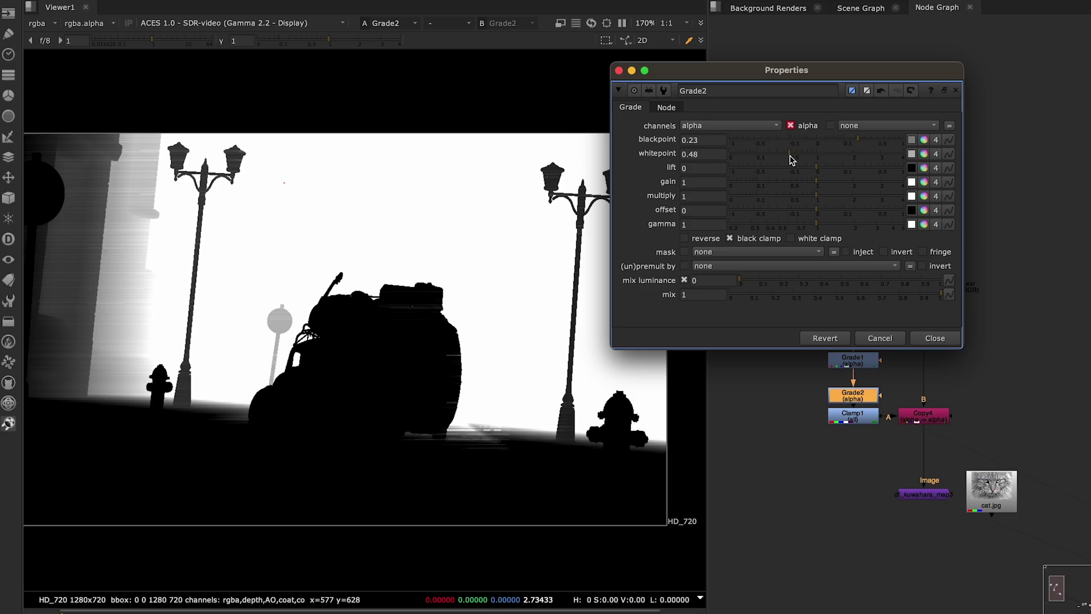
pyautogui.moveTo(792, 159)
pyautogui.mouseDown()
pyautogui.moveTo(821, 156)
pyautogui.moveTo(788, 161)
pyautogui.mouseUp()
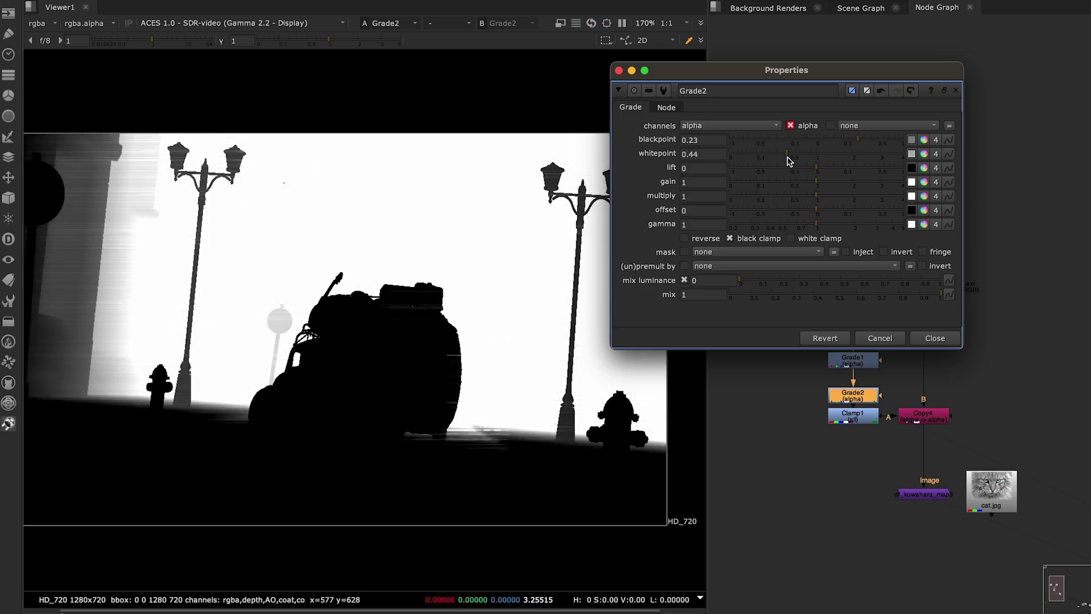
pyautogui.click(819, 170)
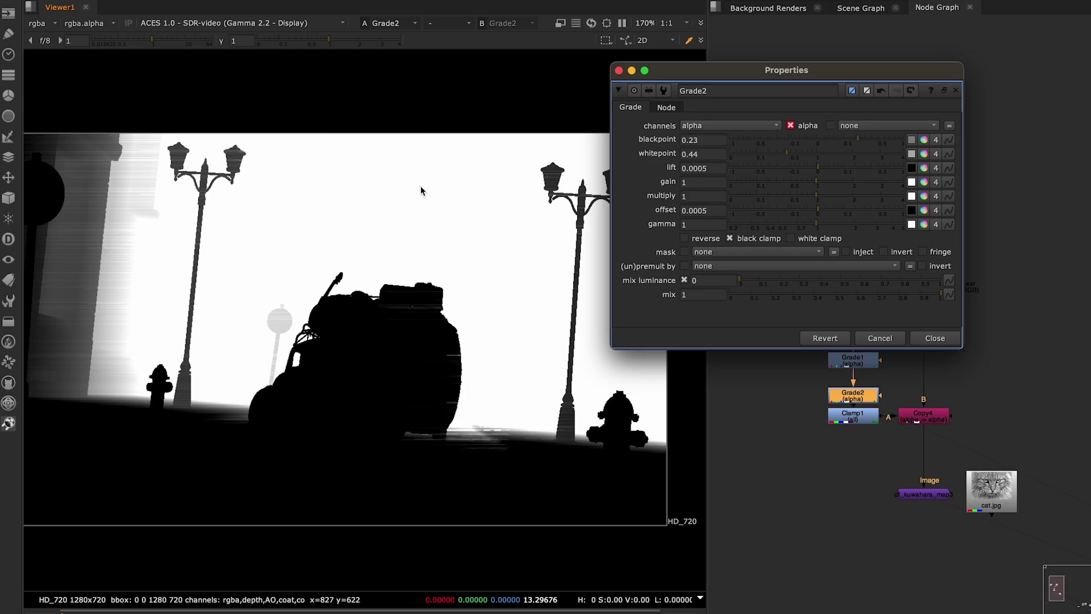
# - Close Grade2's settings and view the Clamp1 depth mask output
pyautogui.click(616, 74)
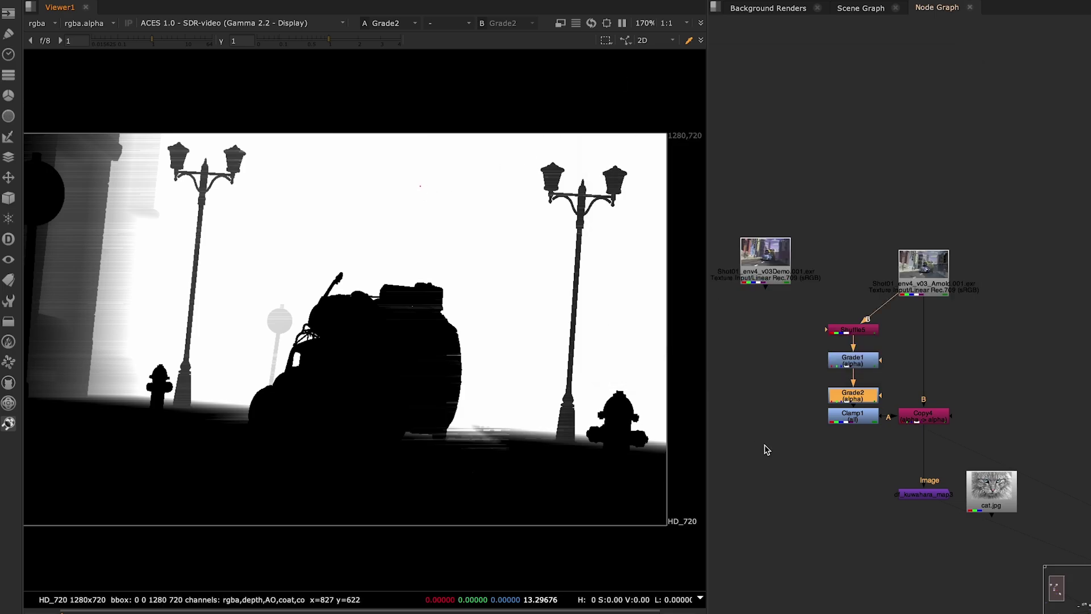
pyautogui.click(853, 417)
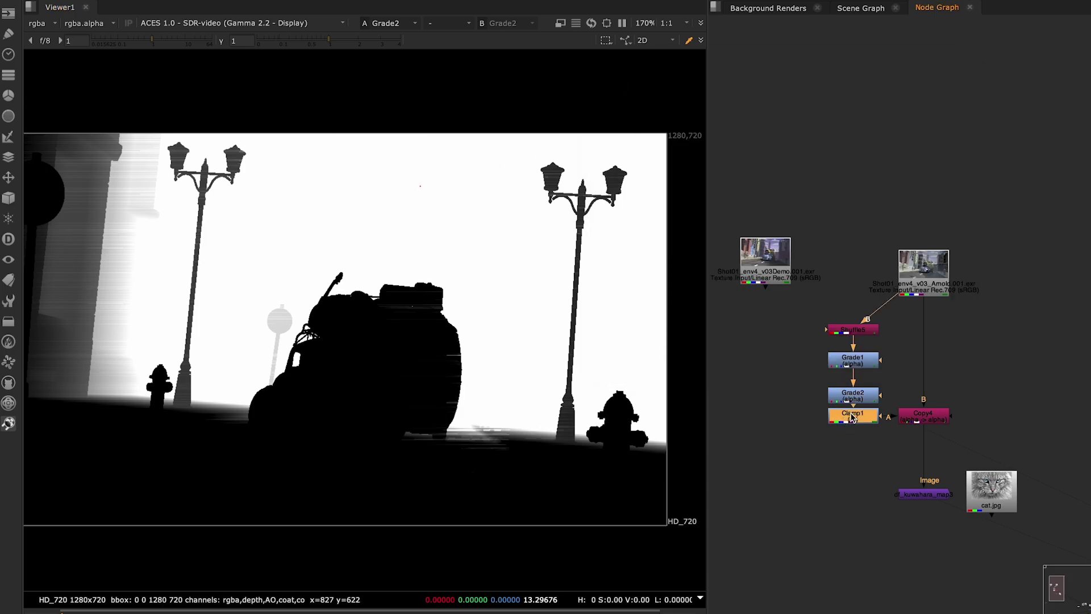
pyautogui.press('1')
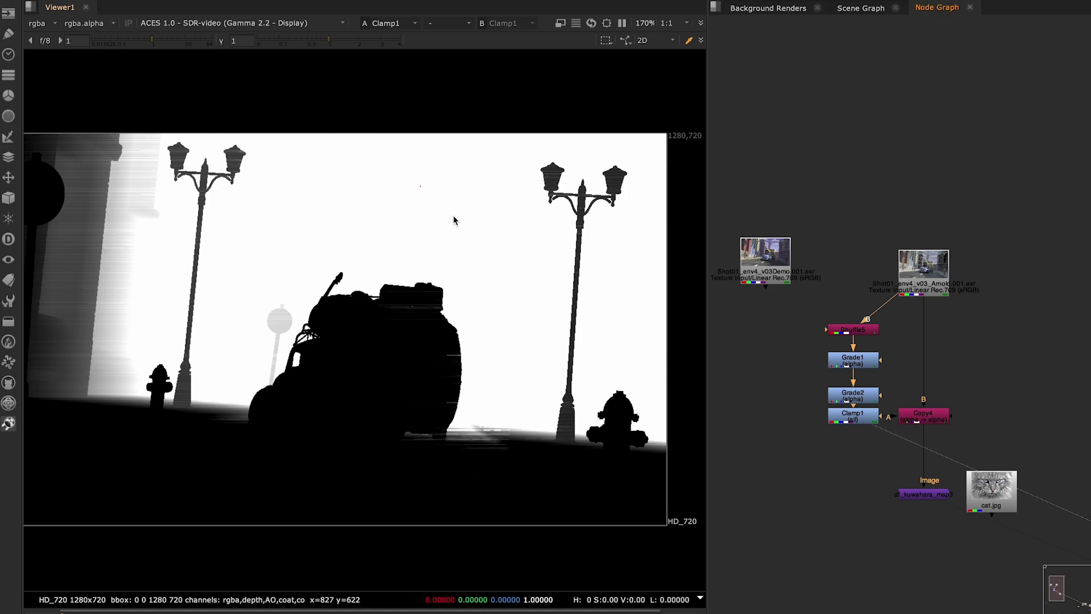
# - View df_kuwahara_map3's painterly colour street render in the viewer
pyautogui.click(925, 420)
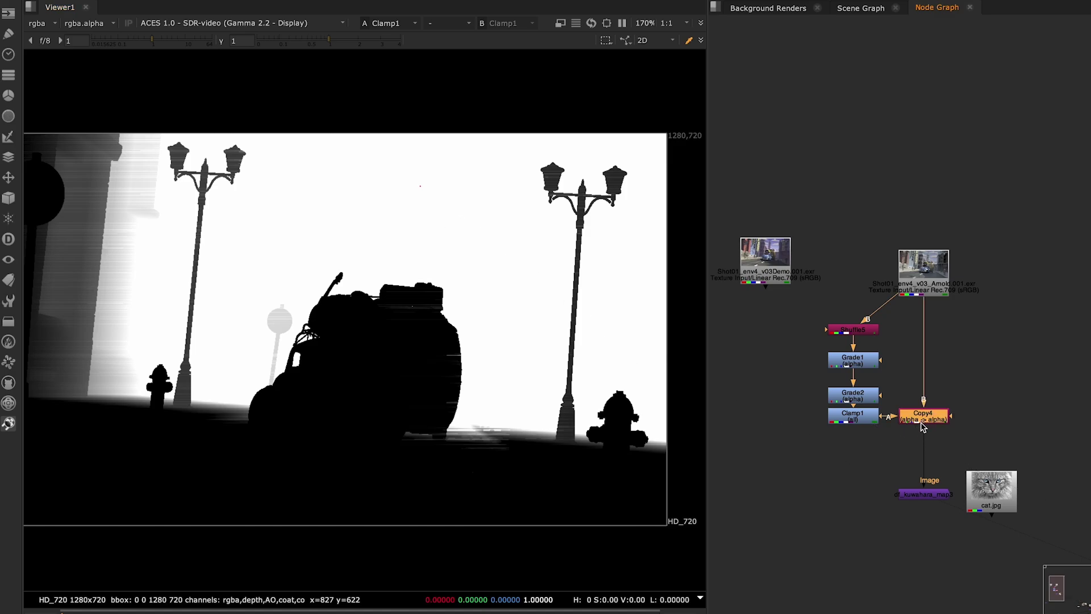
pyautogui.click(923, 495)
pyautogui.press('1')
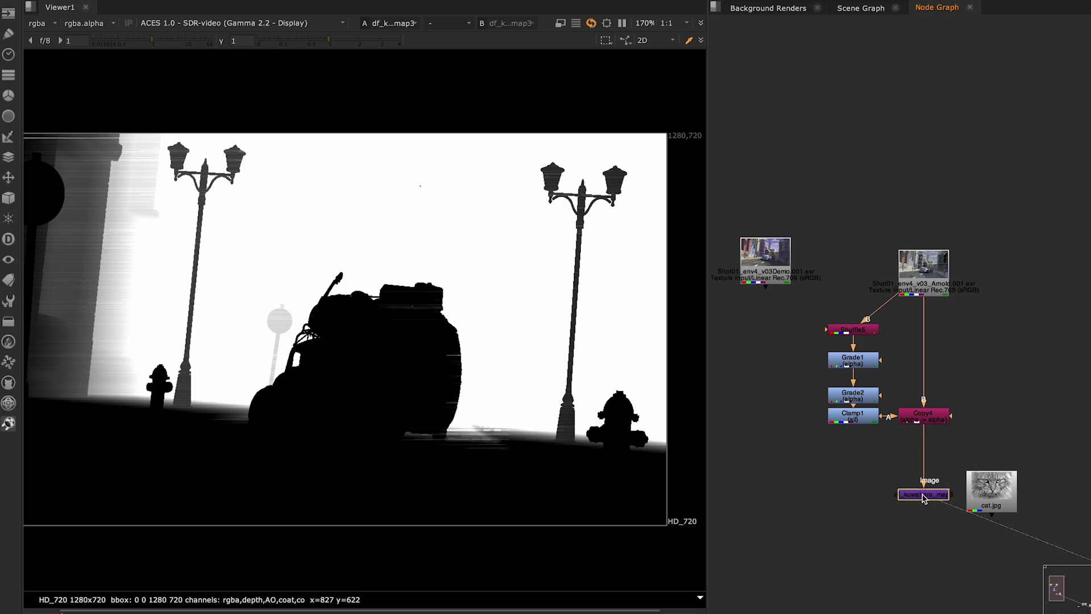
pyautogui.click(820, 495)
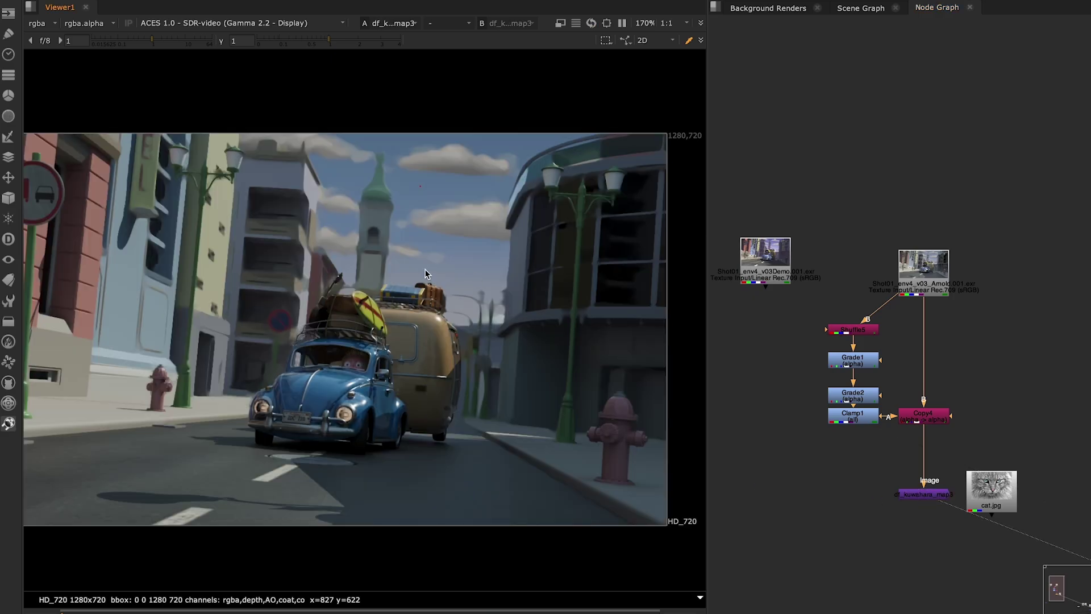
pyautogui.scroll(8, 336, 260)
pyautogui.scroll(-6, 336, 260)
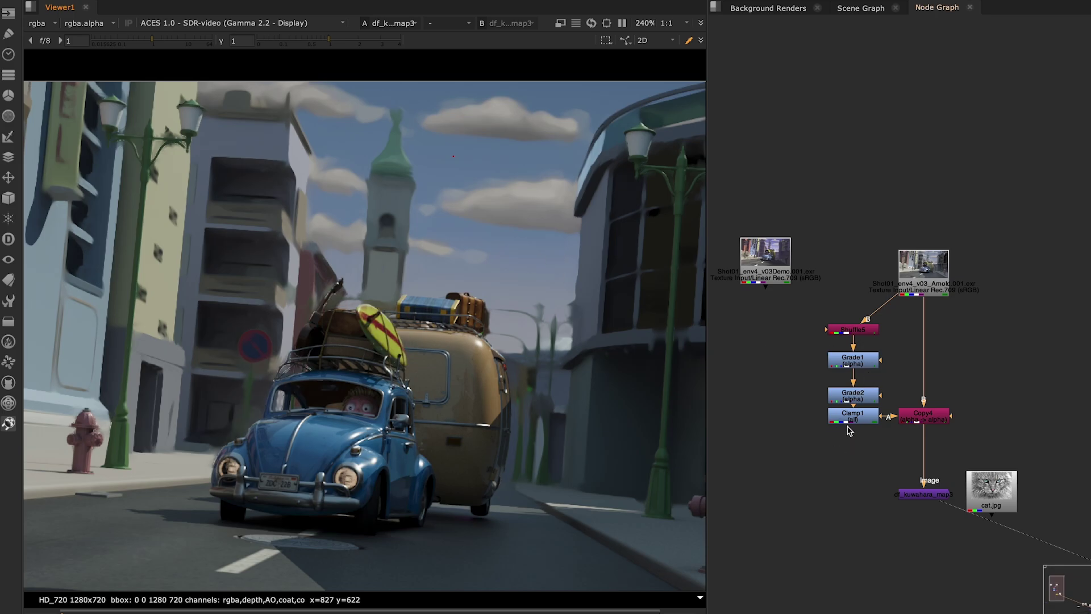
# - Open df_kuwahara_map3's settings (Size 15, Sharpness 0.305) and move them off the render
pyautogui.doubleClick(927, 496)
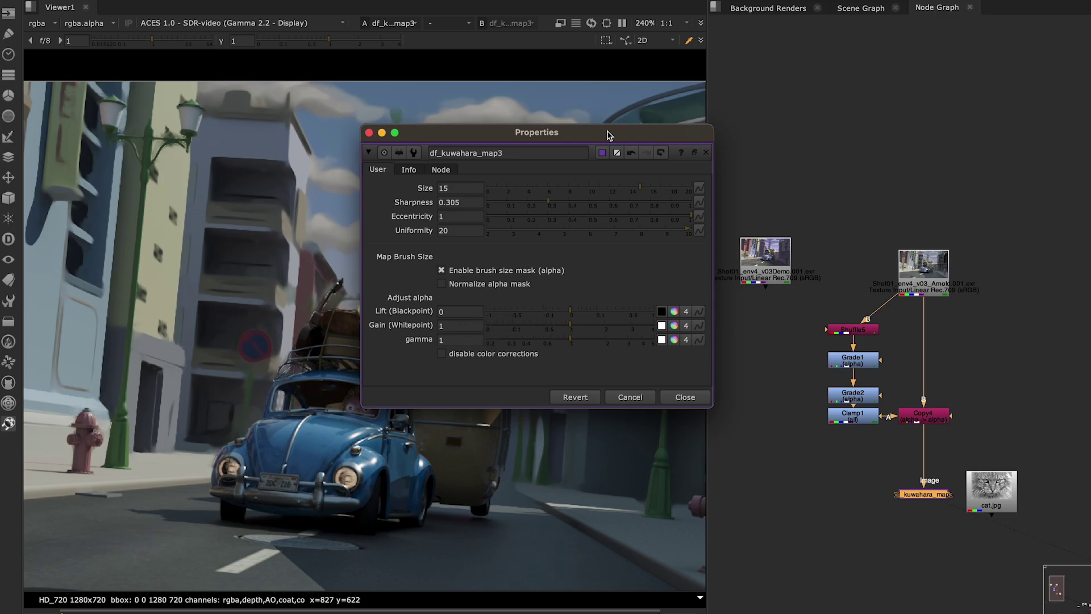
pyautogui.moveTo(604, 137); pyautogui.dragTo(860, 45)
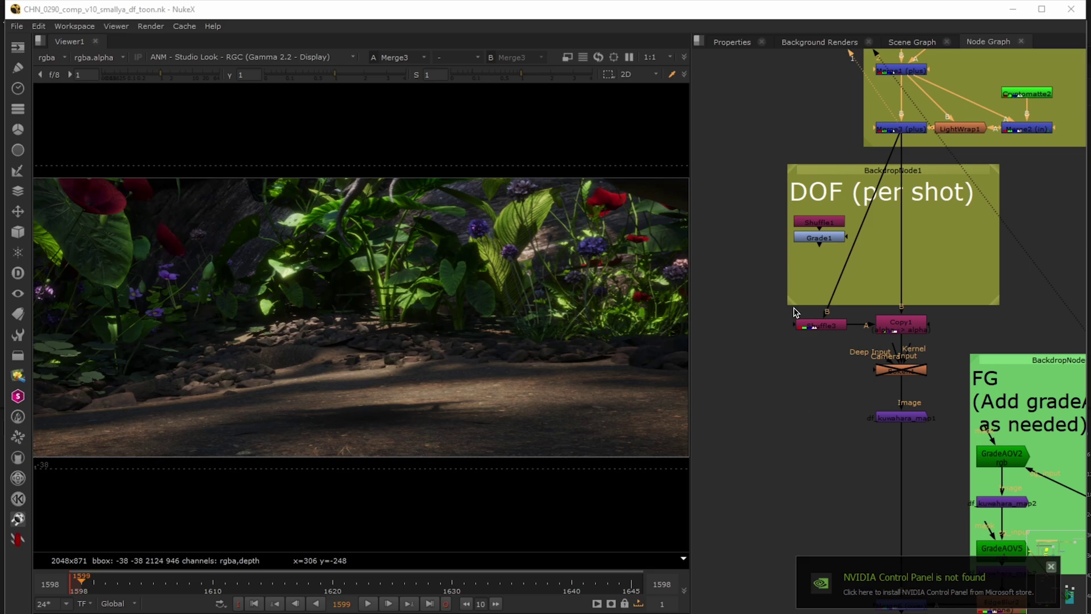
# - Preview Bokeh1's defocused forest in the viewer, then disable Bokeh1 again for a sharp plate
pyautogui.click(901, 371)
pyautogui.press('d')
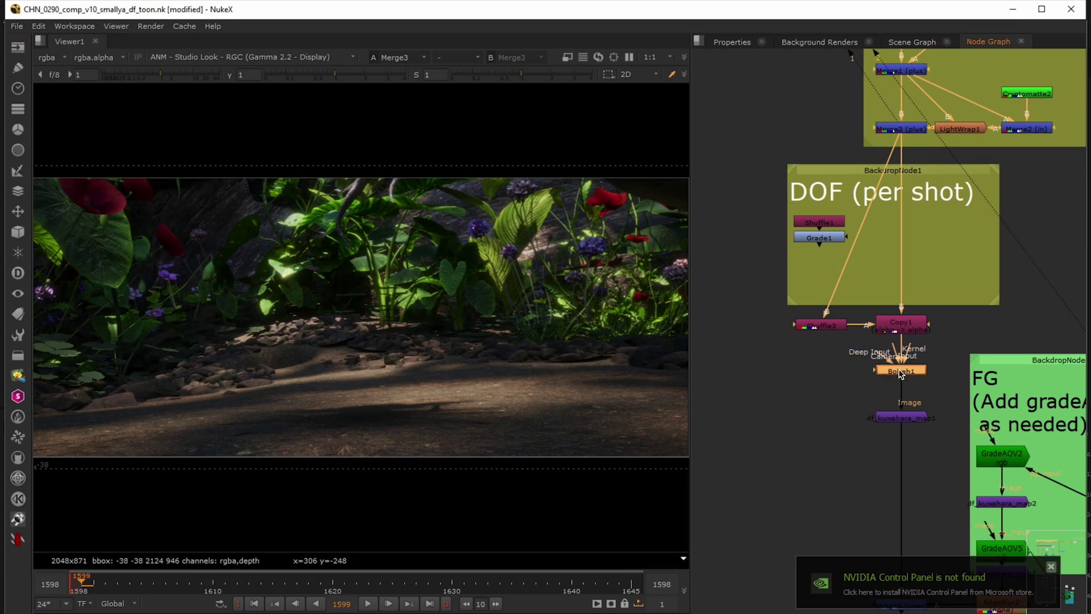
pyautogui.press('1')
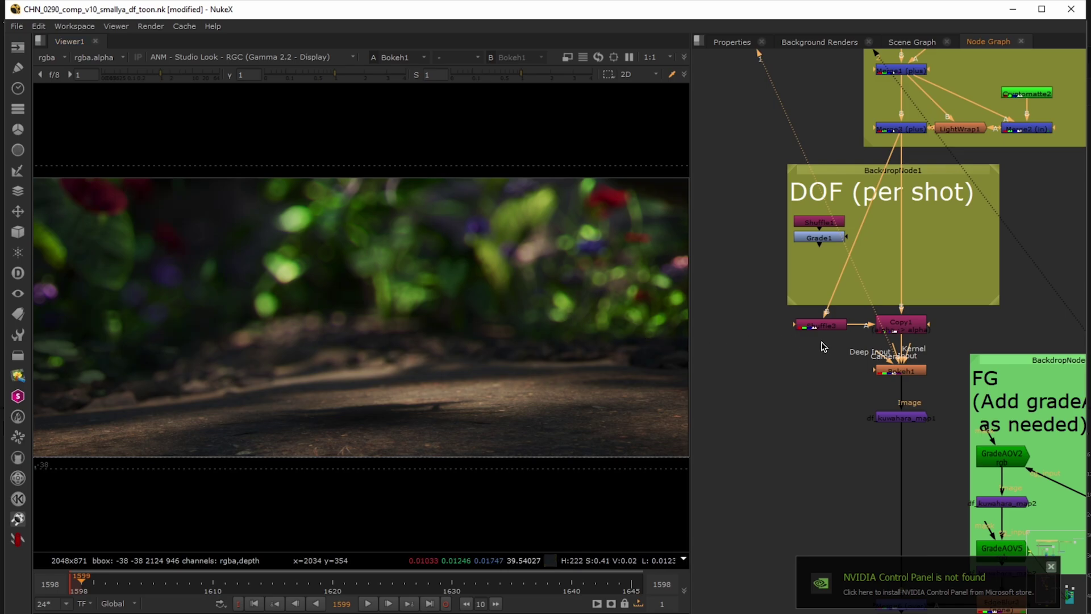
pyautogui.click(901, 372)
pyautogui.press('d')
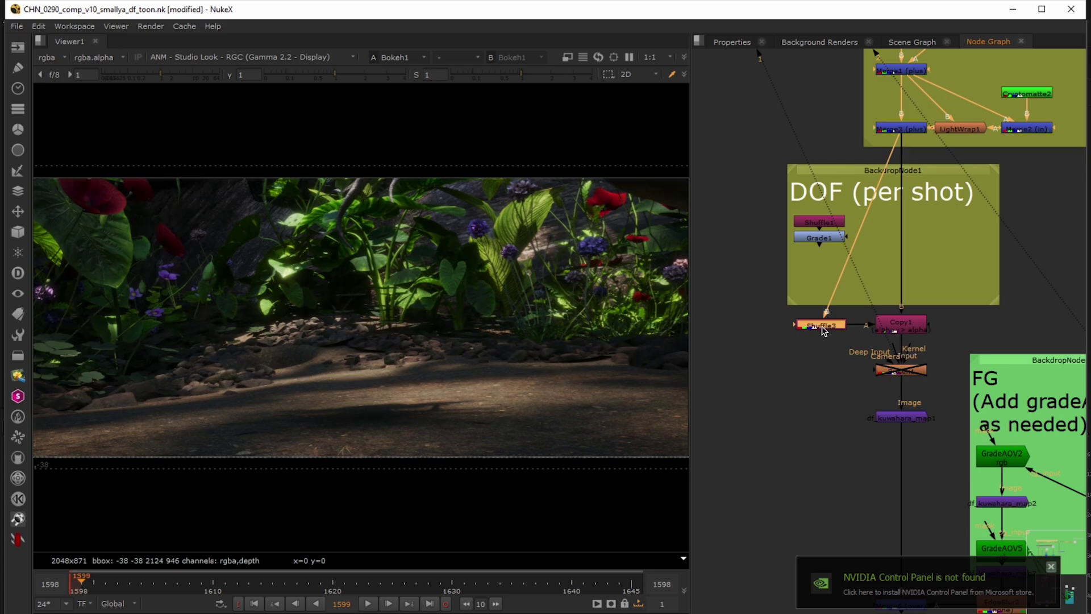
# - Check that Shuffle3 routes depth.Z into rgba.alpha, close it, and select df_kuwahara_map1
pyautogui.doubleClick(822, 326)
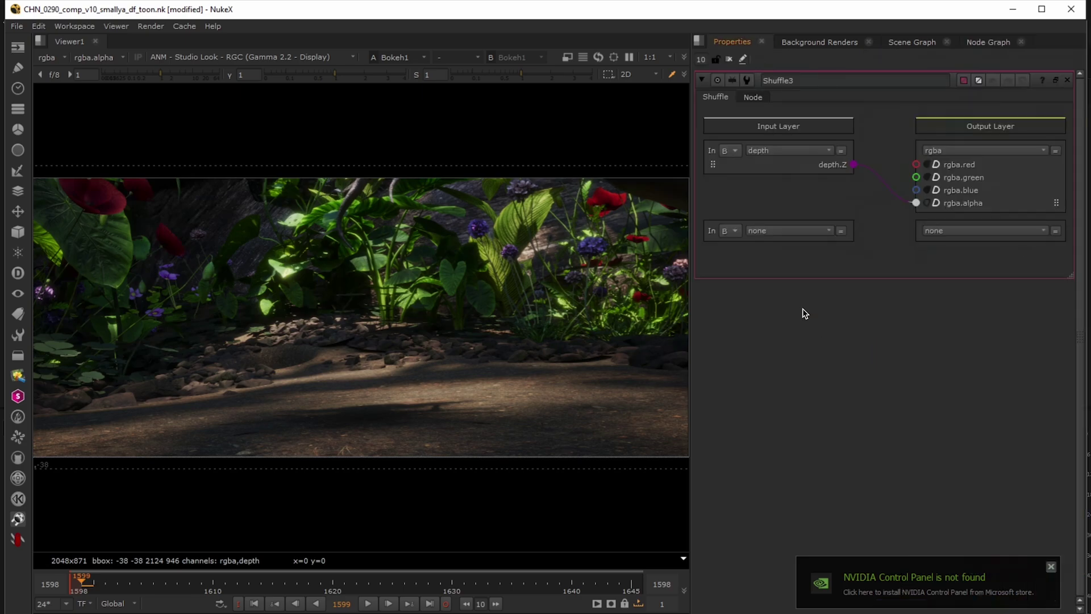
pyautogui.click(762, 42)
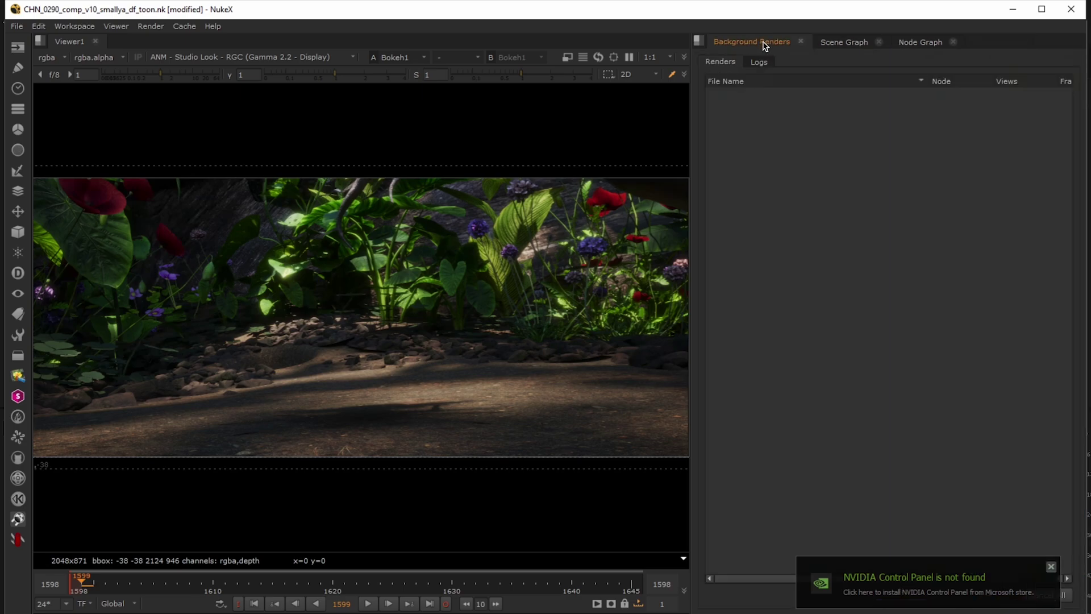
pyautogui.click(907, 49)
pyautogui.doubleClick(821, 327)
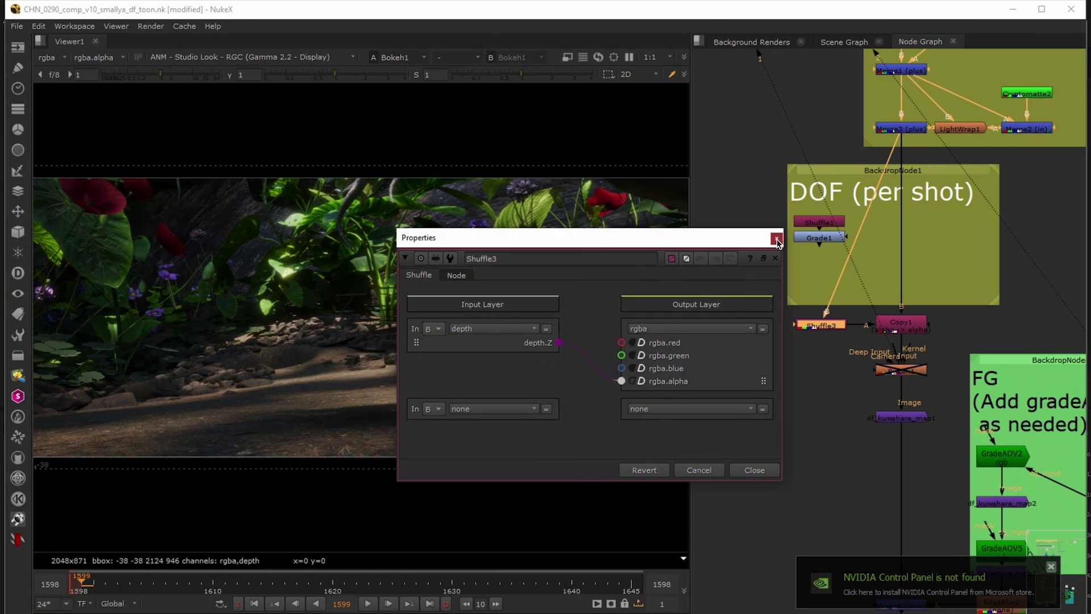
pyautogui.click(777, 238)
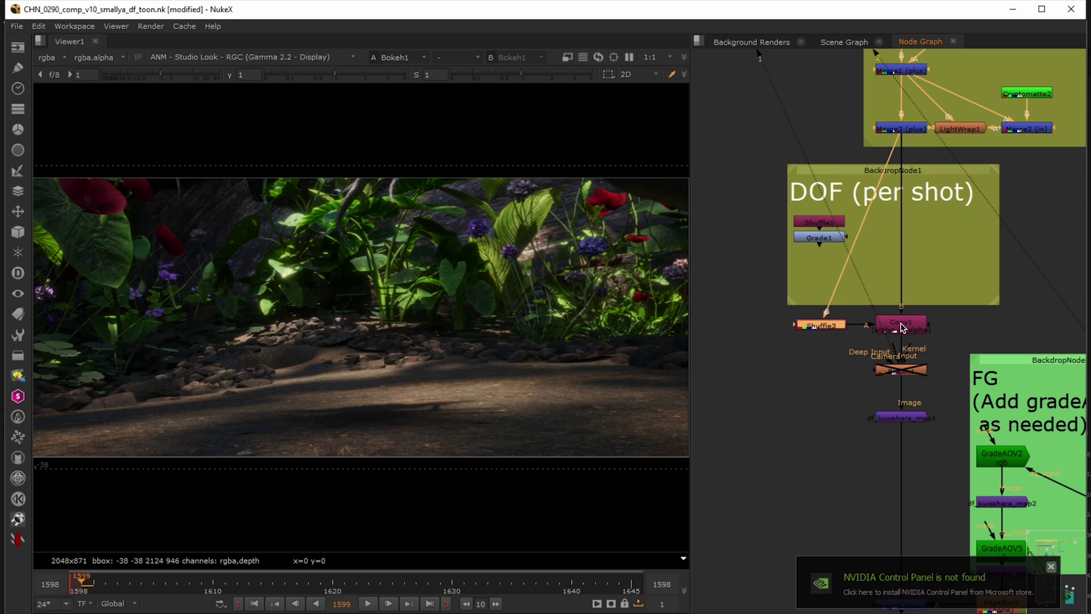
pyautogui.click(899, 420)
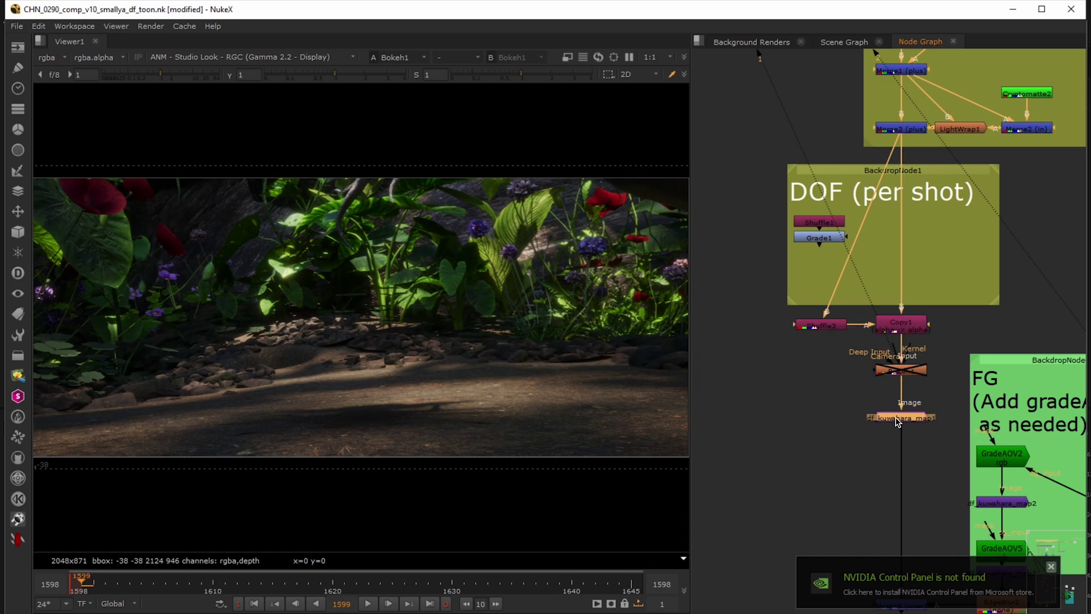
# - View df_kuwahara_map1's painterly forest and review its Size 50, Sharpness 0.205 settings
pyautogui.press('1')
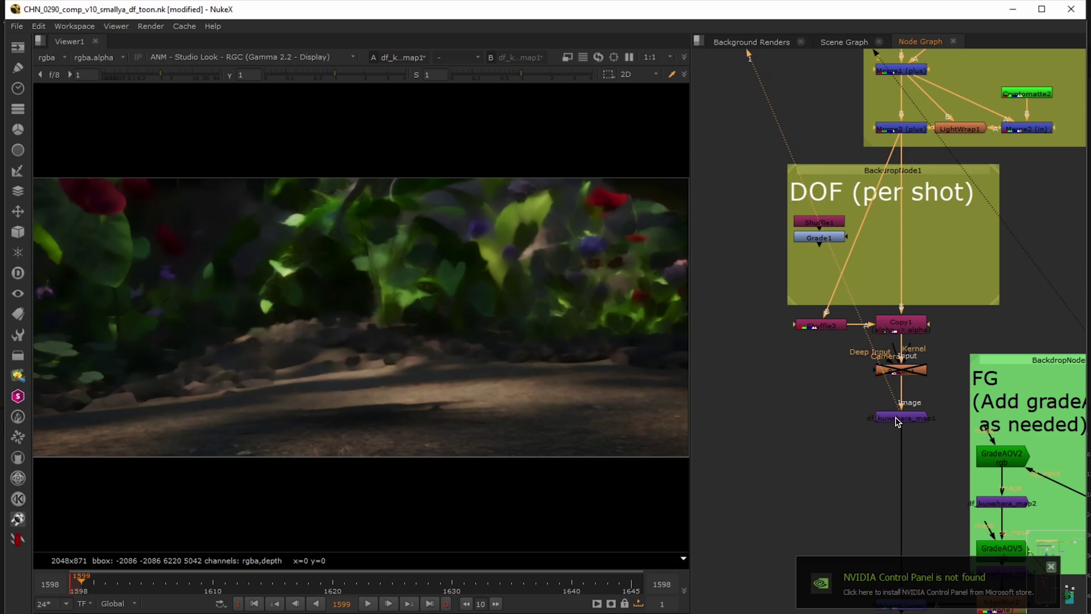
pyautogui.doubleClick(895, 421)
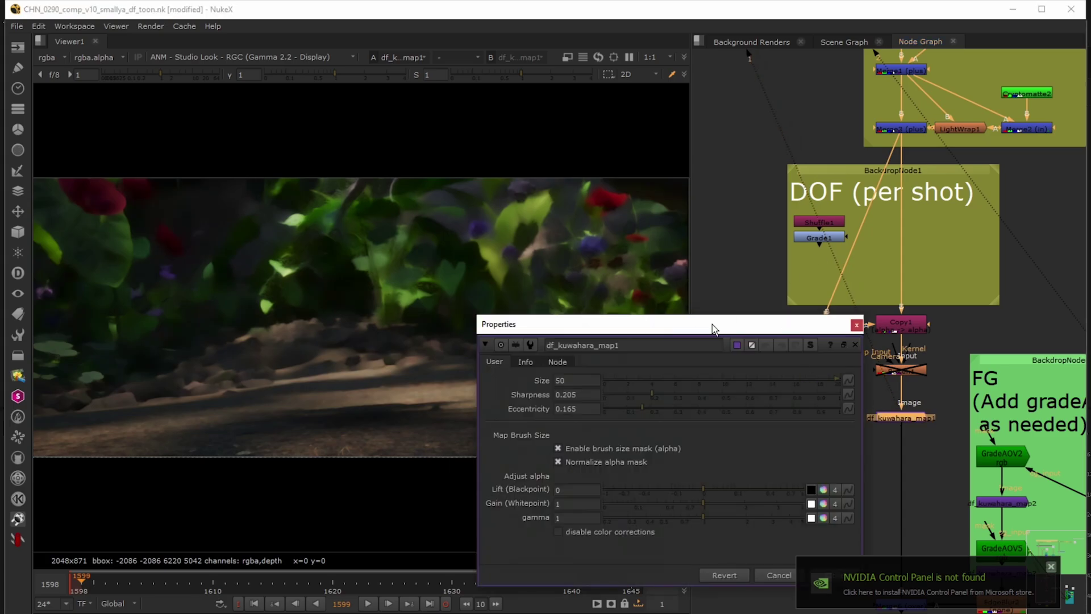
pyautogui.moveTo(712, 329); pyautogui.dragTo(894, 208)
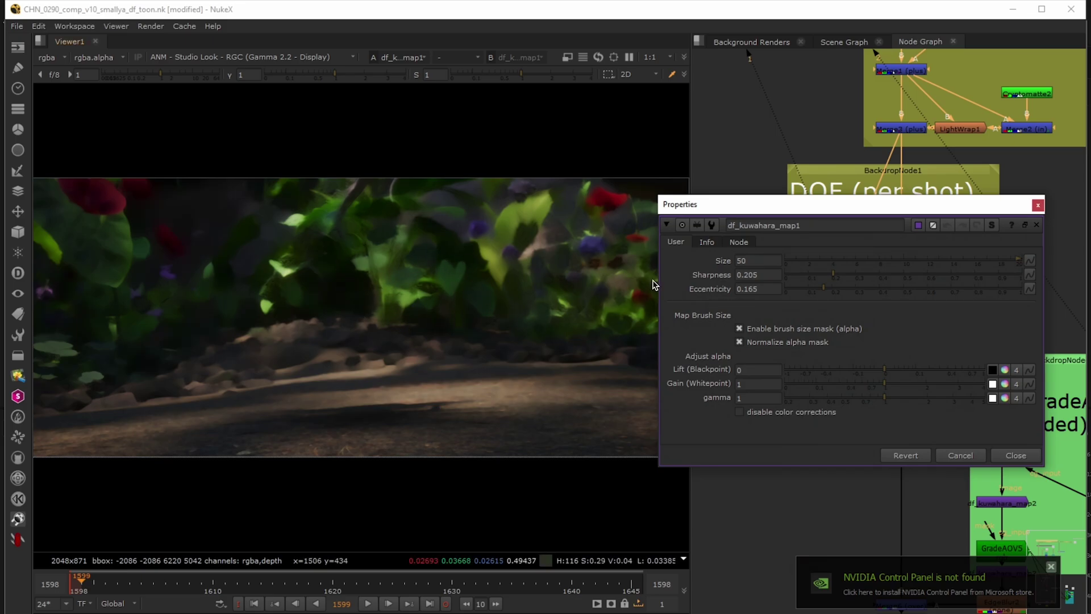
pyautogui.click(1038, 205)
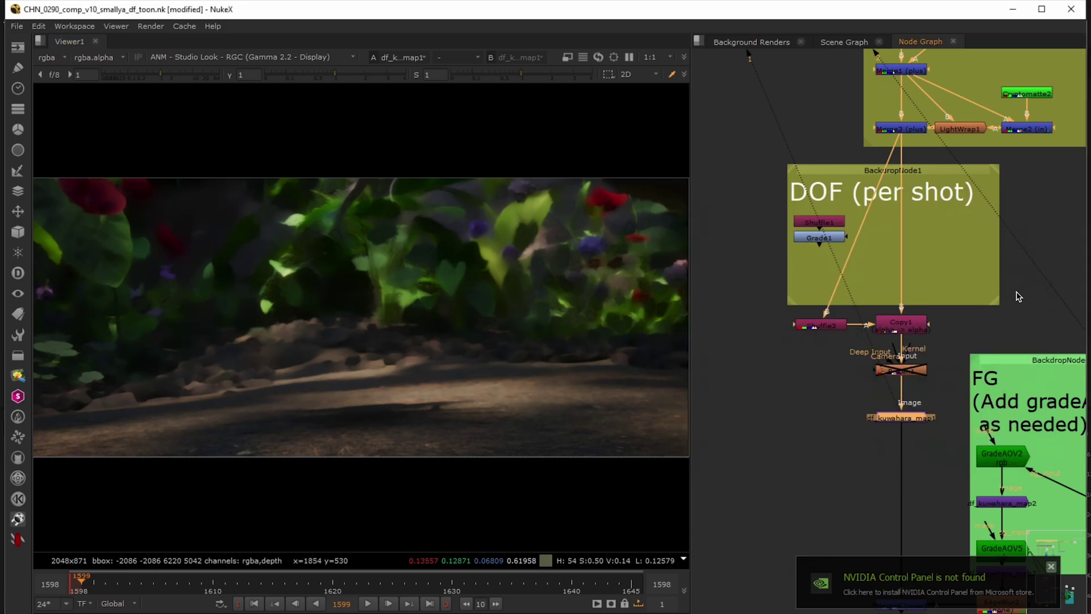
pyautogui.moveTo(955, 317); pyautogui.dragTo(924, 127, button='middle')
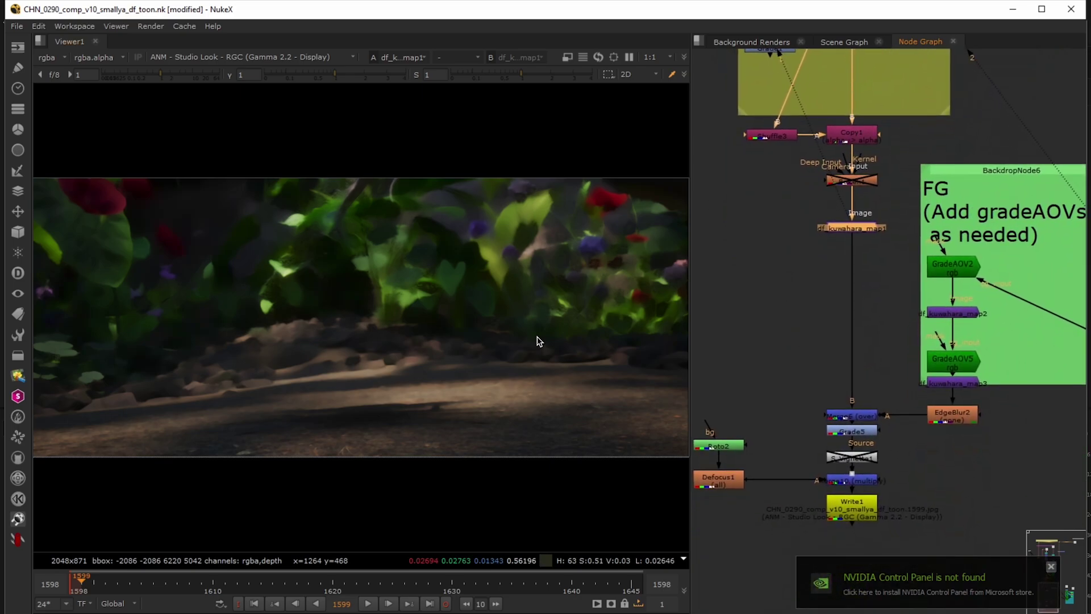
# - Pan to the FG backdrop and view GradeAOV2's spider isolated on black
pyautogui.moveTo(866, 355); pyautogui.dragTo(797, 343, button='middle')
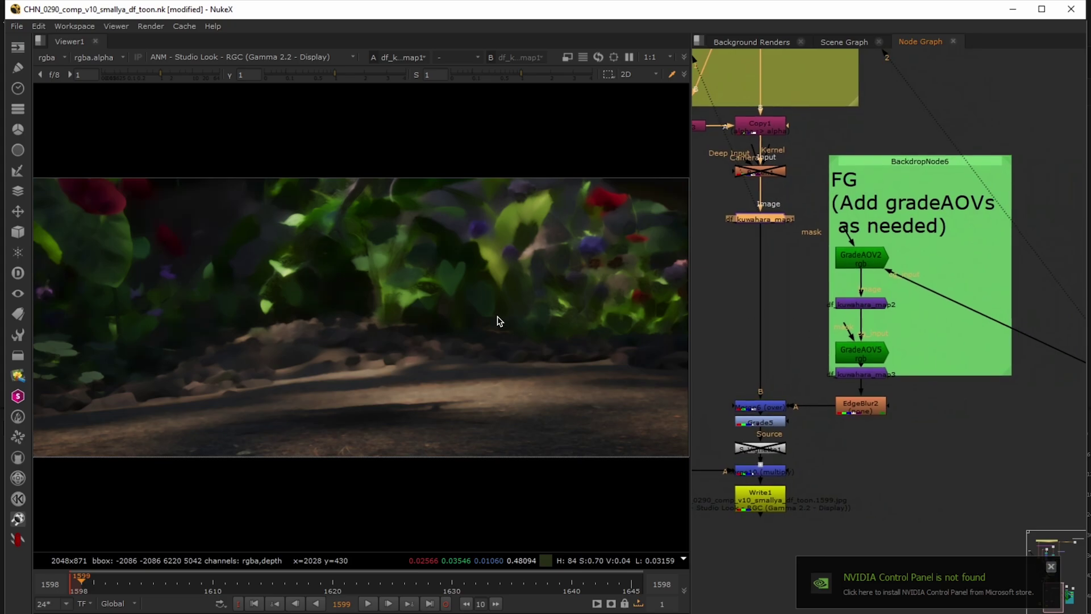
pyautogui.moveTo(901, 427); pyautogui.dragTo(892, 427, button='middle')
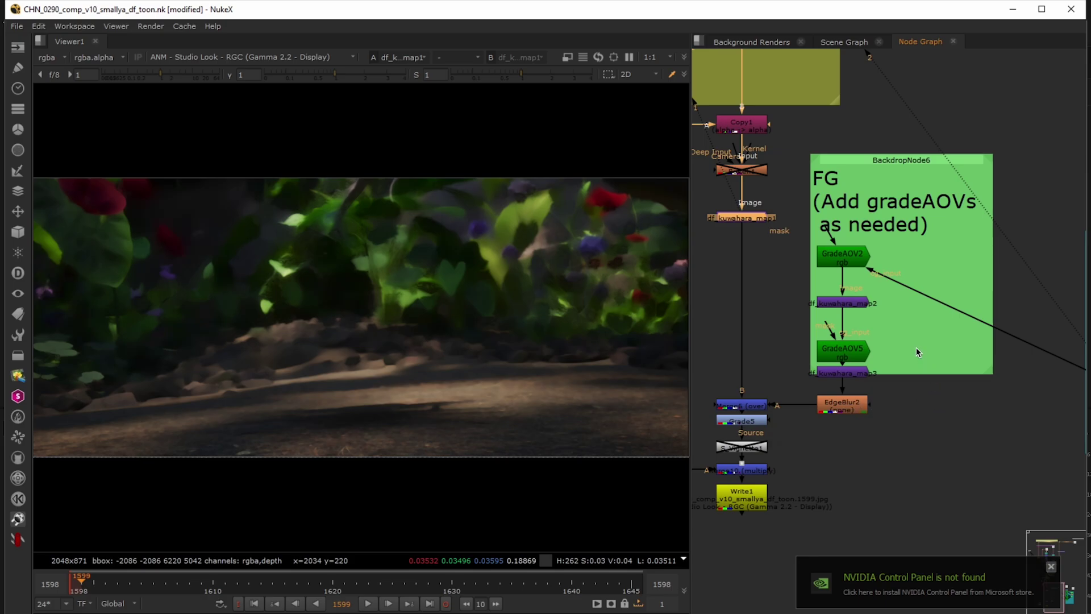
pyautogui.click(843, 257)
pyautogui.press('1')
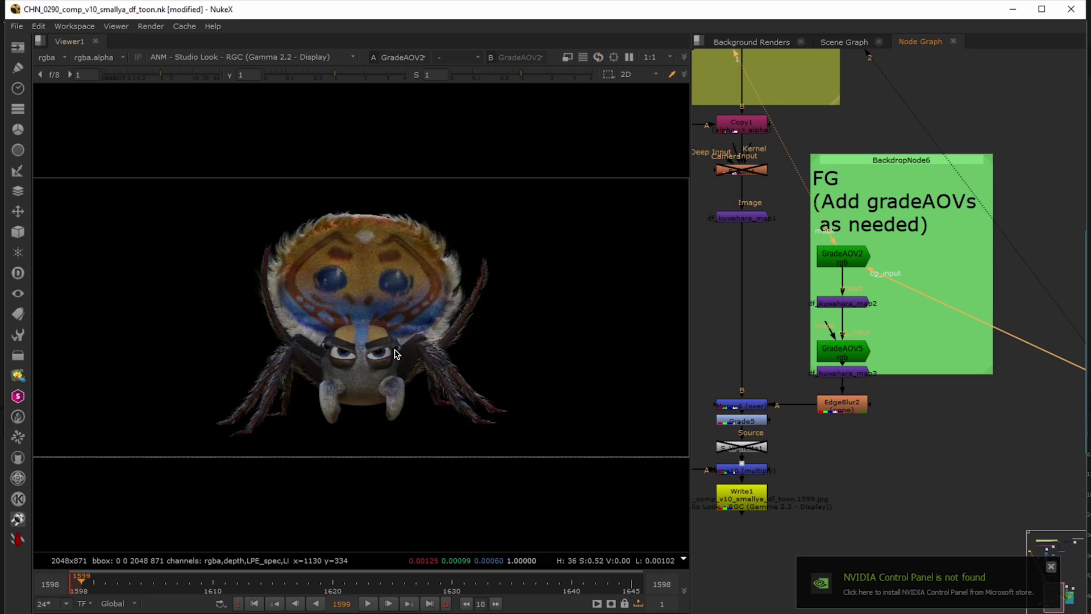
# - View df_kuwahara_map2 and GradeAOV5, nudging GradeAOV5 up and glancing at its settings
pyautogui.scroll(3, 396, 354)
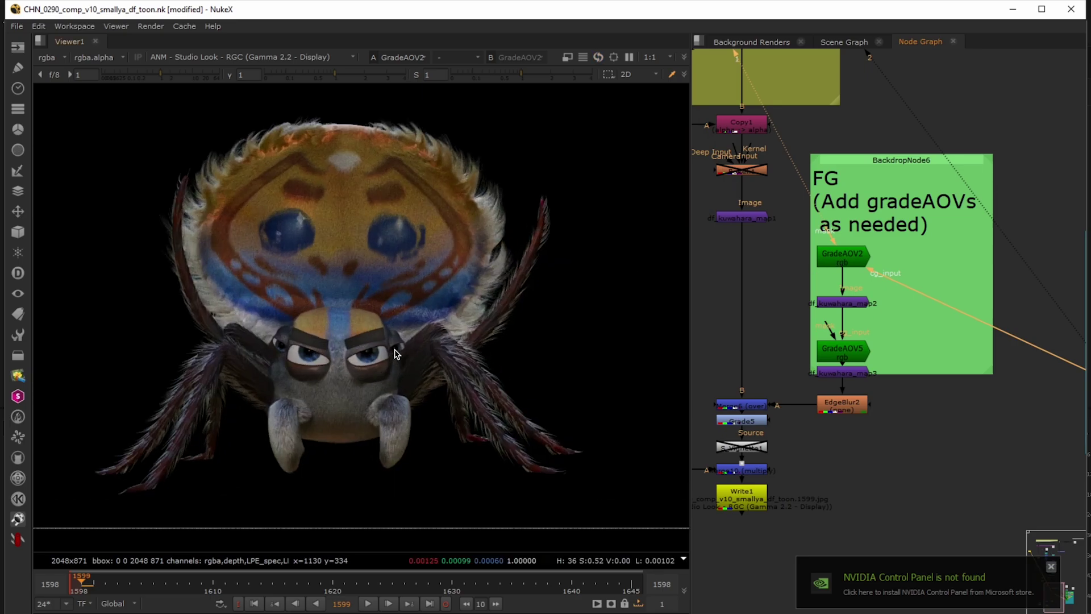
pyautogui.click(850, 305)
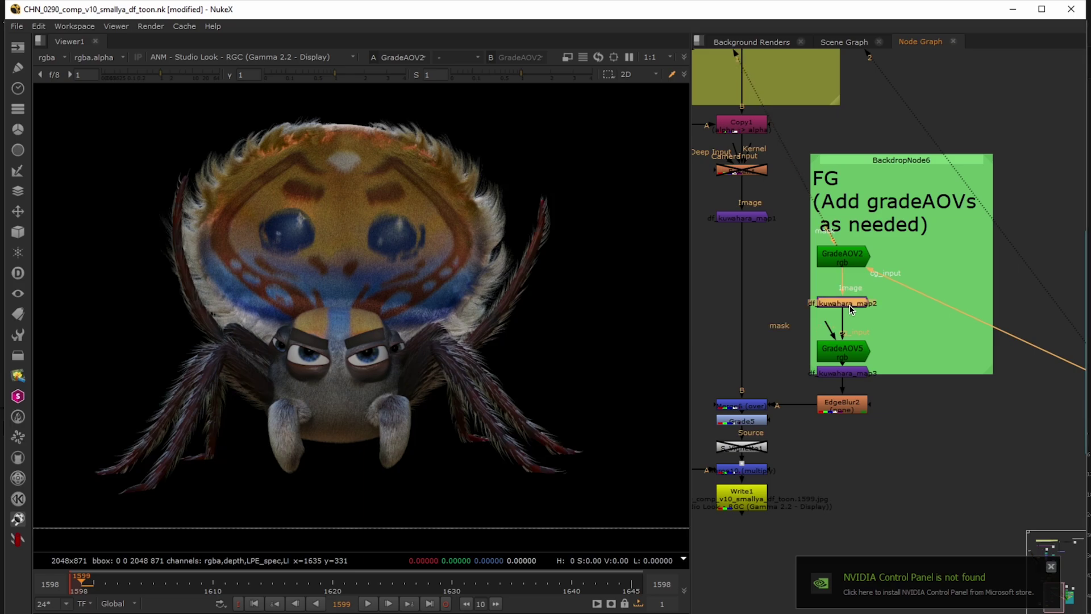
pyautogui.press('1')
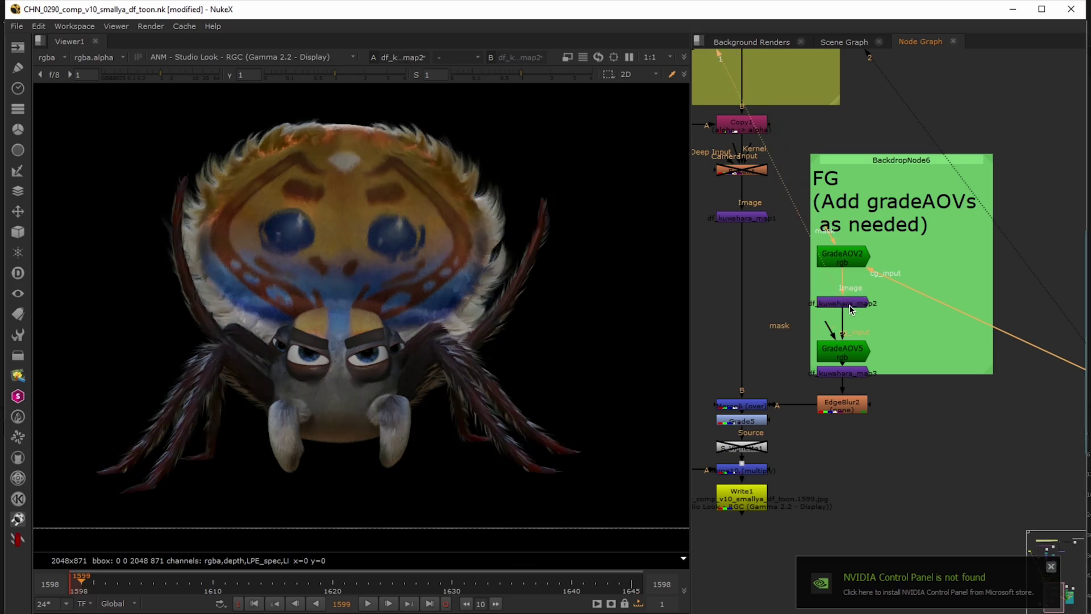
pyautogui.click(846, 373)
pyautogui.click(845, 355)
pyautogui.press('1')
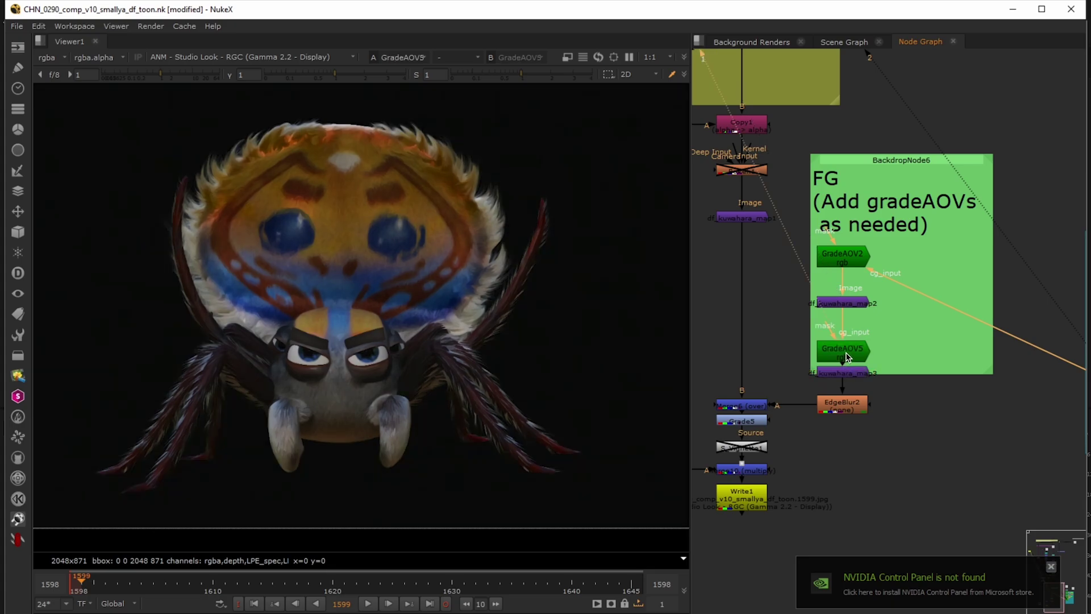
pyautogui.moveTo(846, 357); pyautogui.dragTo(847, 347)
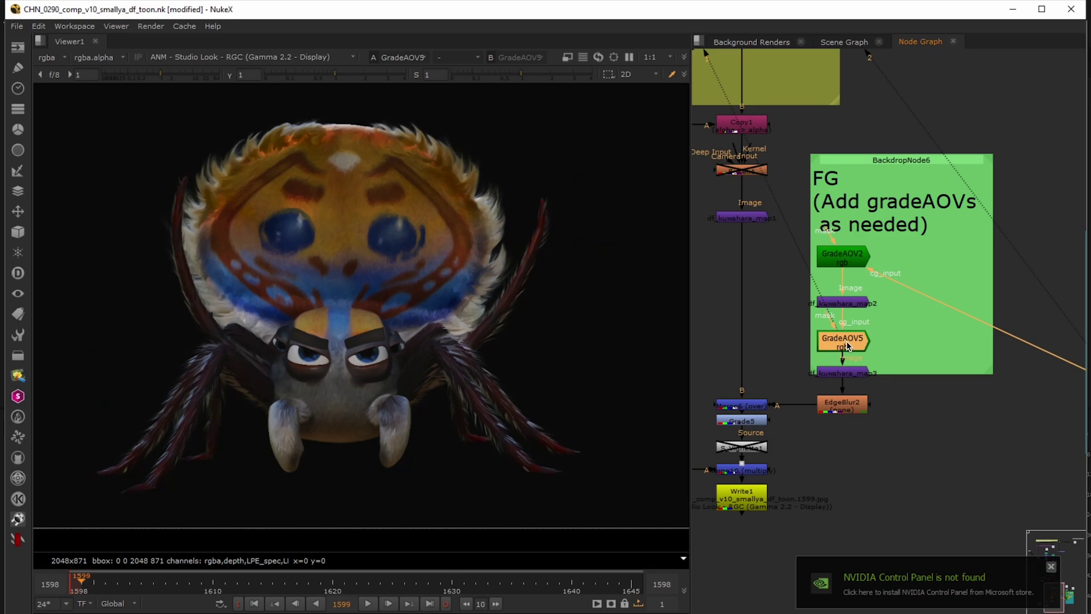
pyautogui.doubleClick(847, 345)
pyautogui.press('Escape')
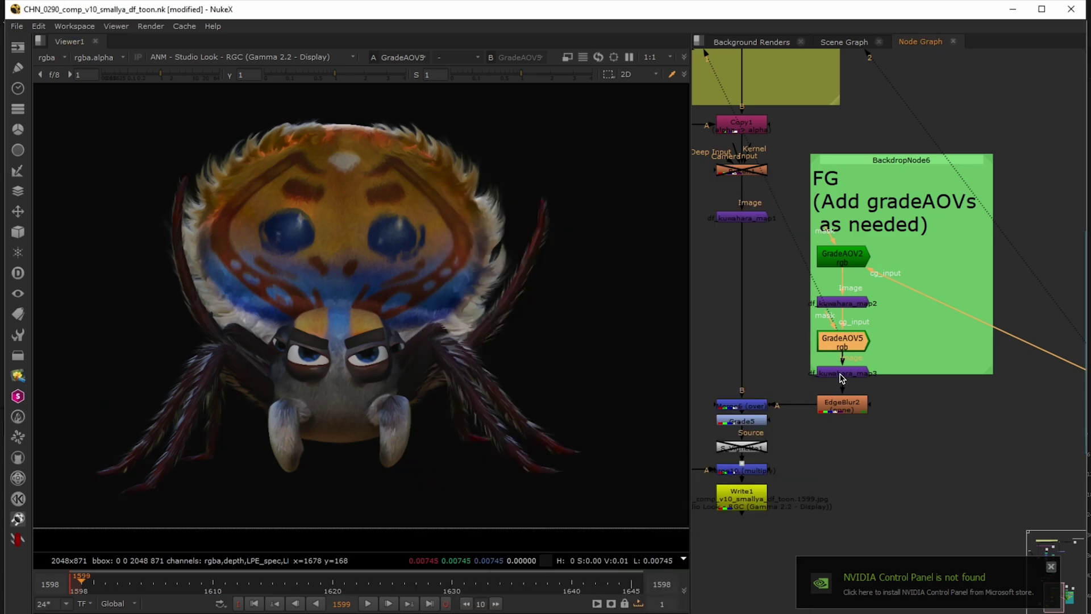
# - Load df_kuwahara_map3 into viewer input 2 and df_kuwahara_map2 into input 1
pyautogui.click(841, 374)
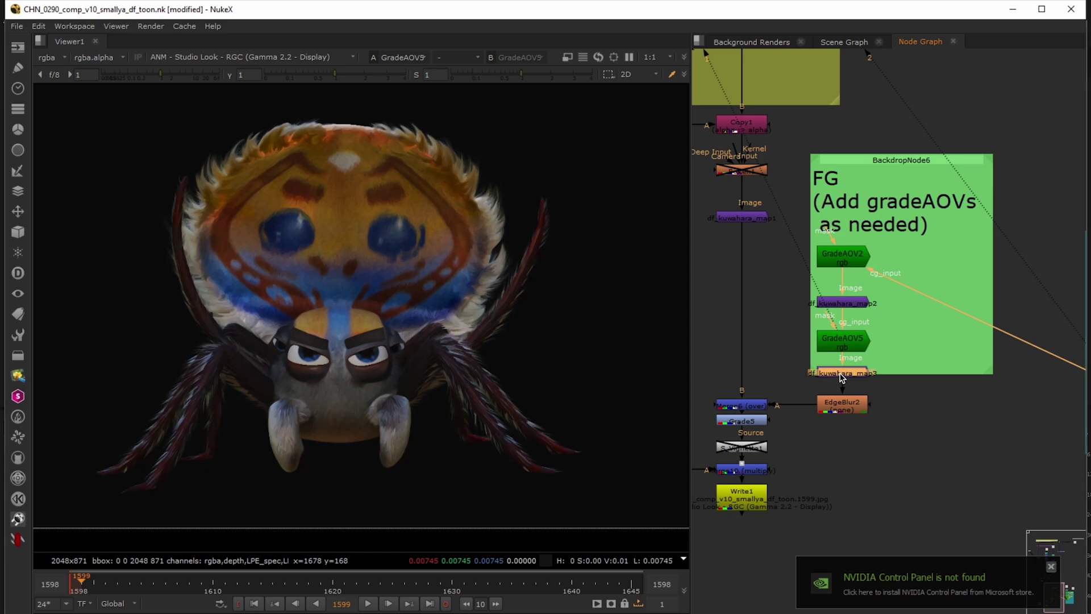
pyautogui.press('2')
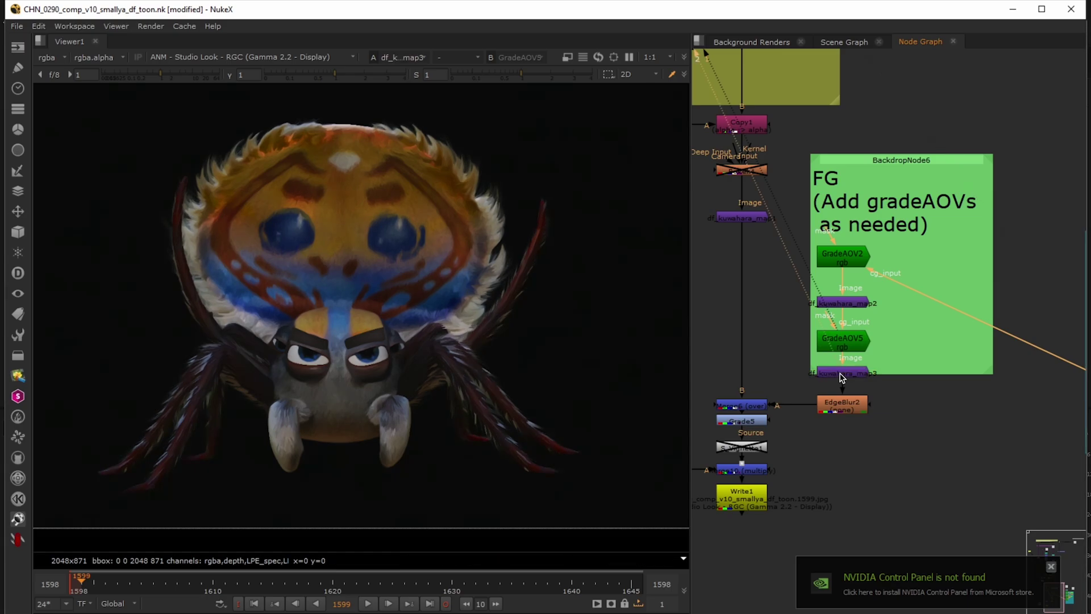
pyautogui.click(842, 305)
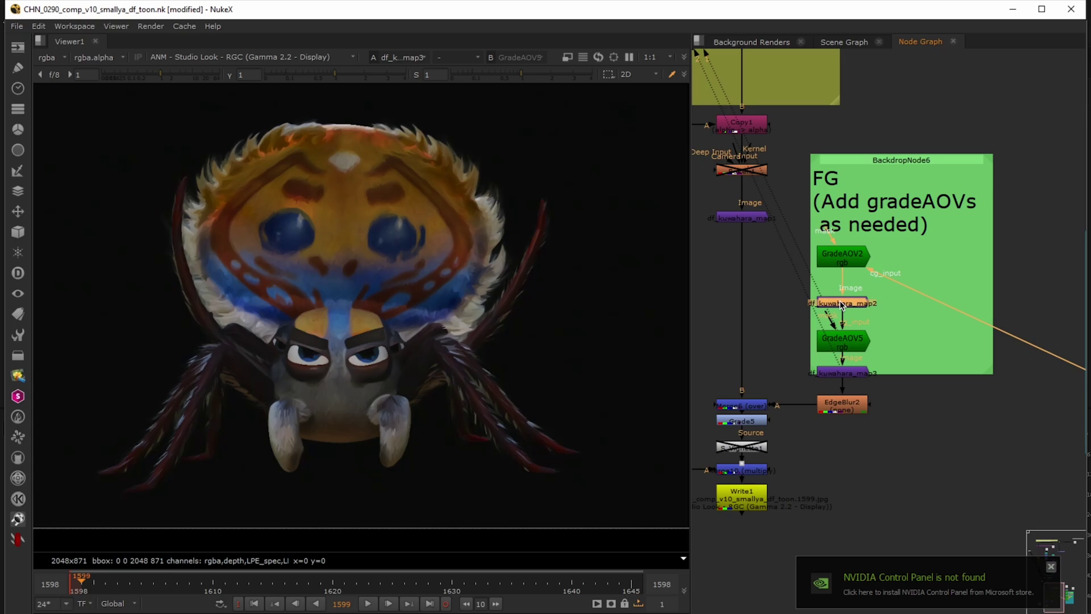
pyautogui.press('1')
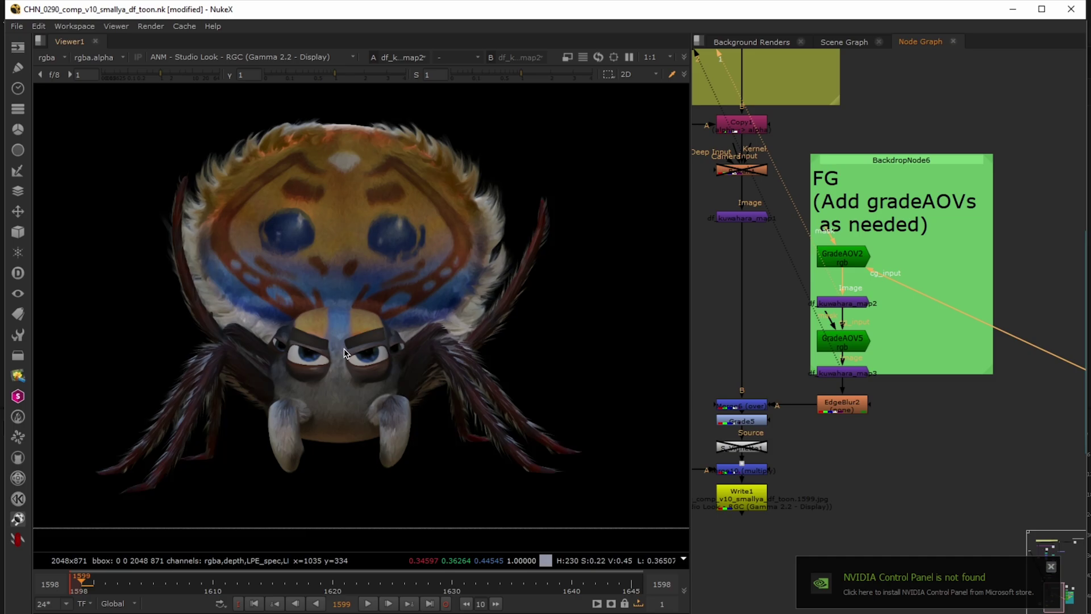
# - Compare GradeAOV2, df_kuwahara_map2 and df_kuwahara_map3 on the spider across viewer inputs 1, 2 and 3
pyautogui.scroll(2, 362, 358)
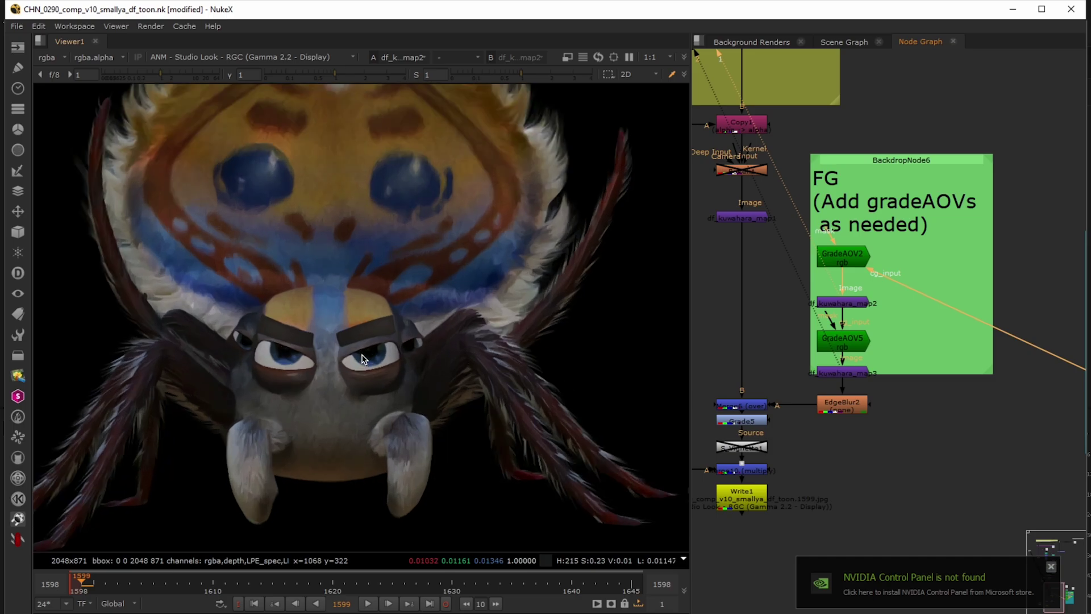
pyautogui.click(845, 259)
pyautogui.press('1')
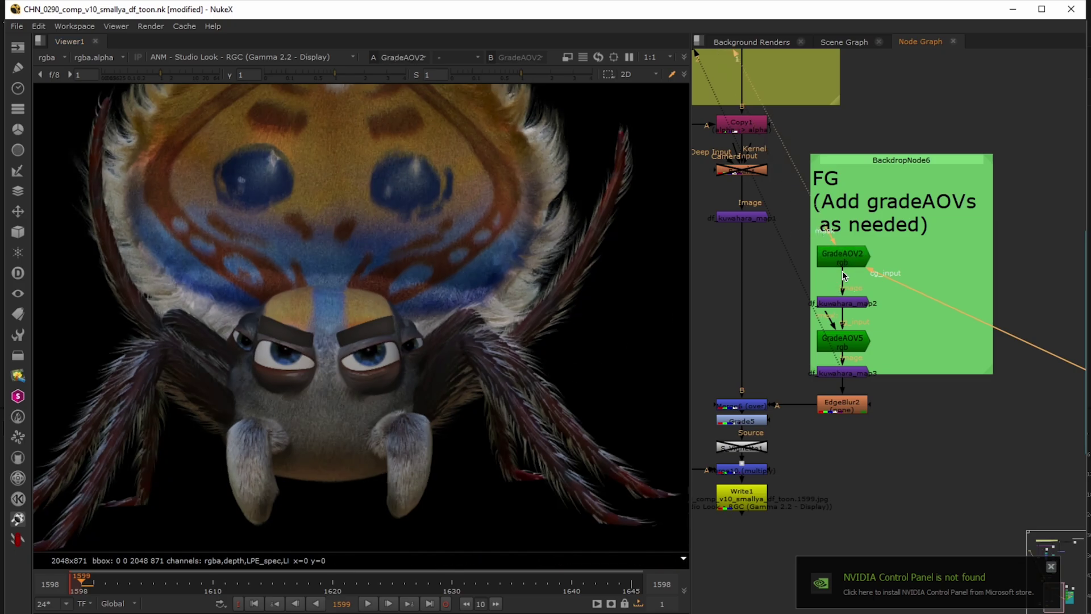
pyautogui.press('1')
pyautogui.click(841, 375)
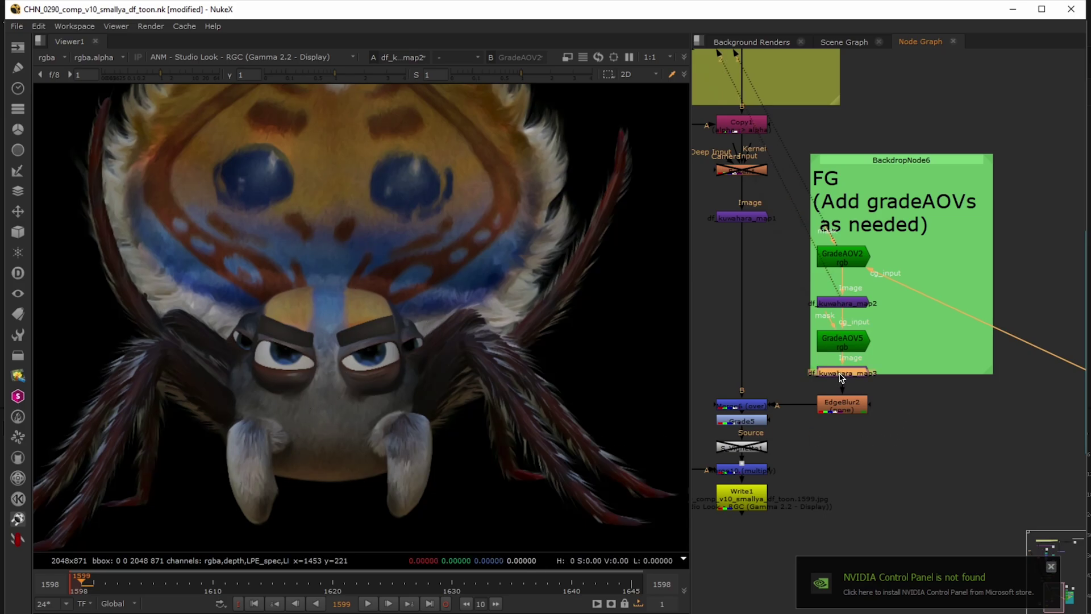
pyautogui.press('3')
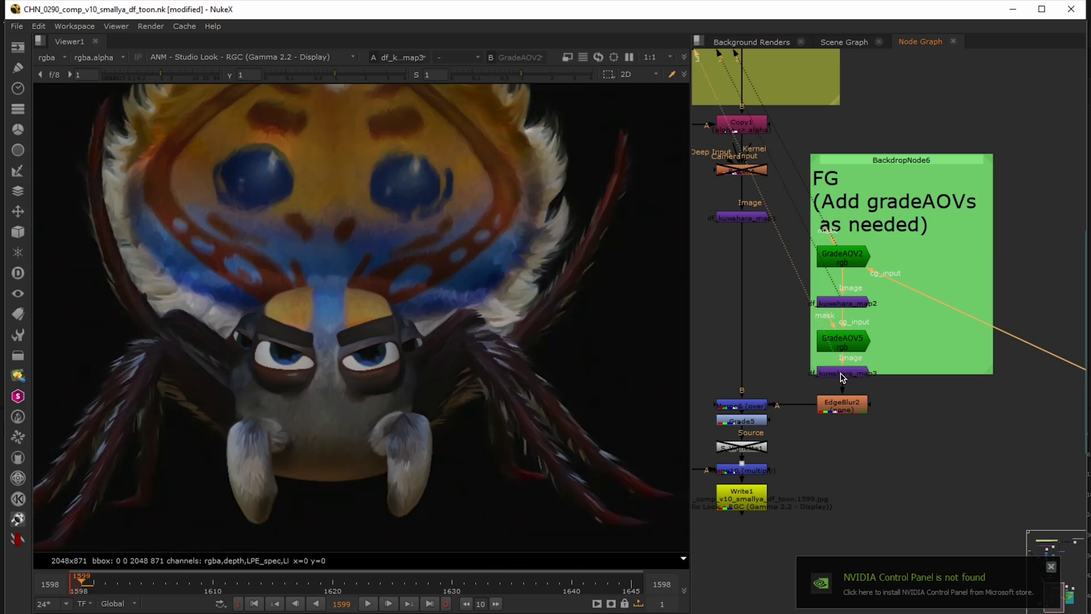
pyautogui.press('2')
pyautogui.press('3')
pyautogui.moveTo(901, 441); pyautogui.dragTo(973, 453, button='middle')
# - View the final Merge10 composite and enlarge the spider in the viewer
pyautogui.click(867, 462)
pyautogui.press('1')
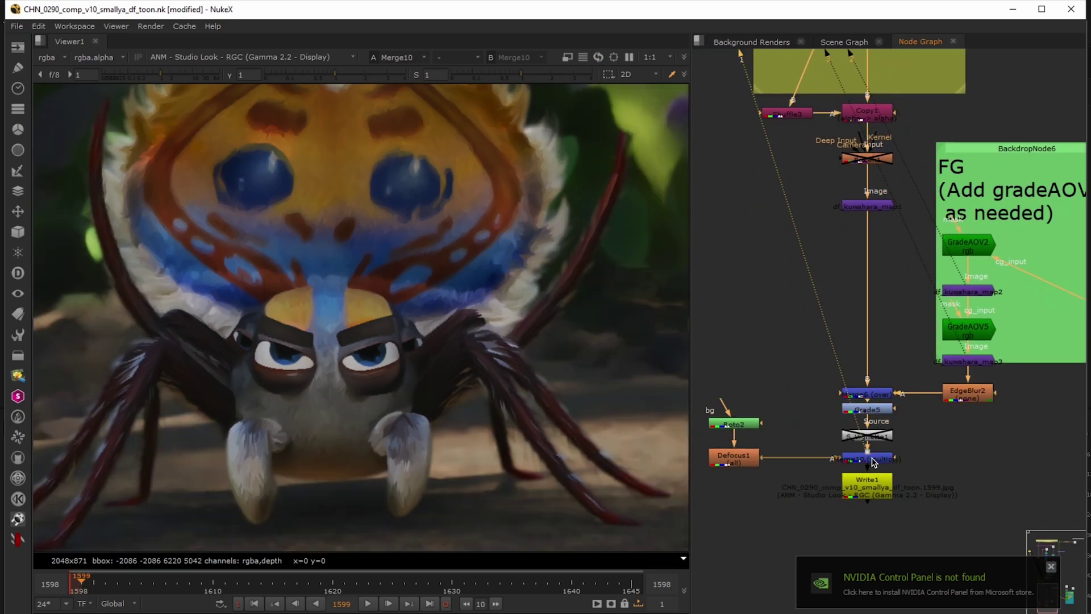
pyautogui.moveTo(443, 402); pyautogui.dragTo(482, 411, button='middle')
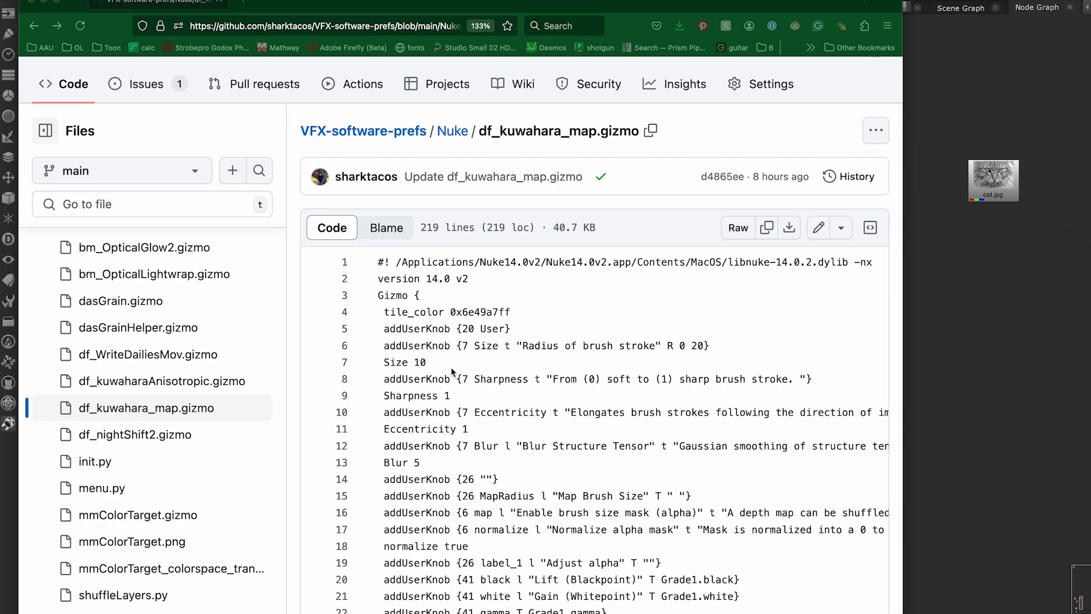
# - Highlight the Kuwahara Anisotropic Painterly menu line in menu.py
pyautogui.click(89, 489)
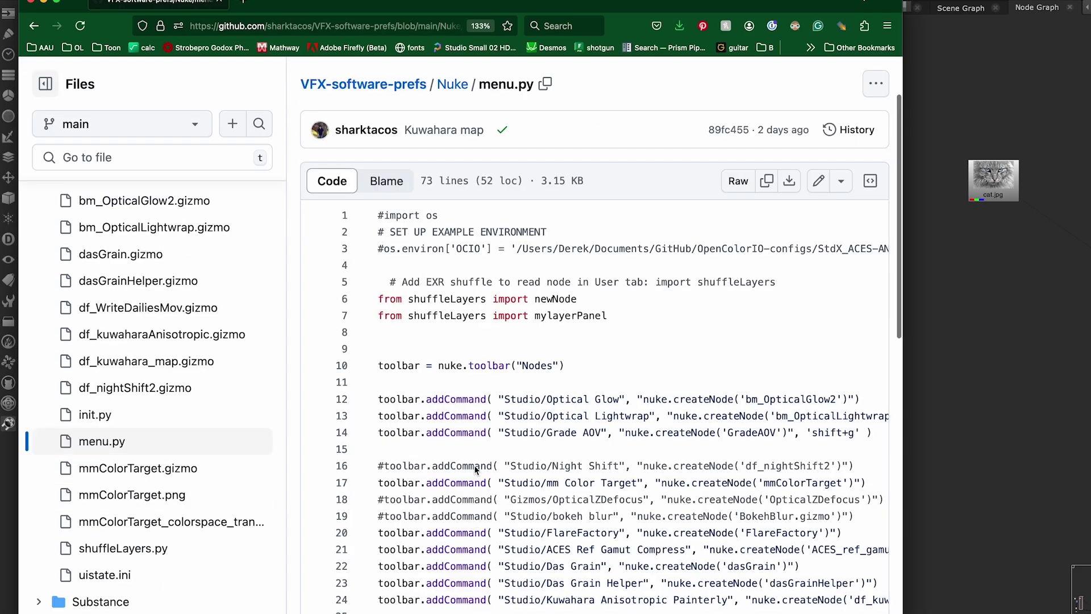
pyautogui.scroll(-5, 474, 465)
pyautogui.tripleClick(476, 469)
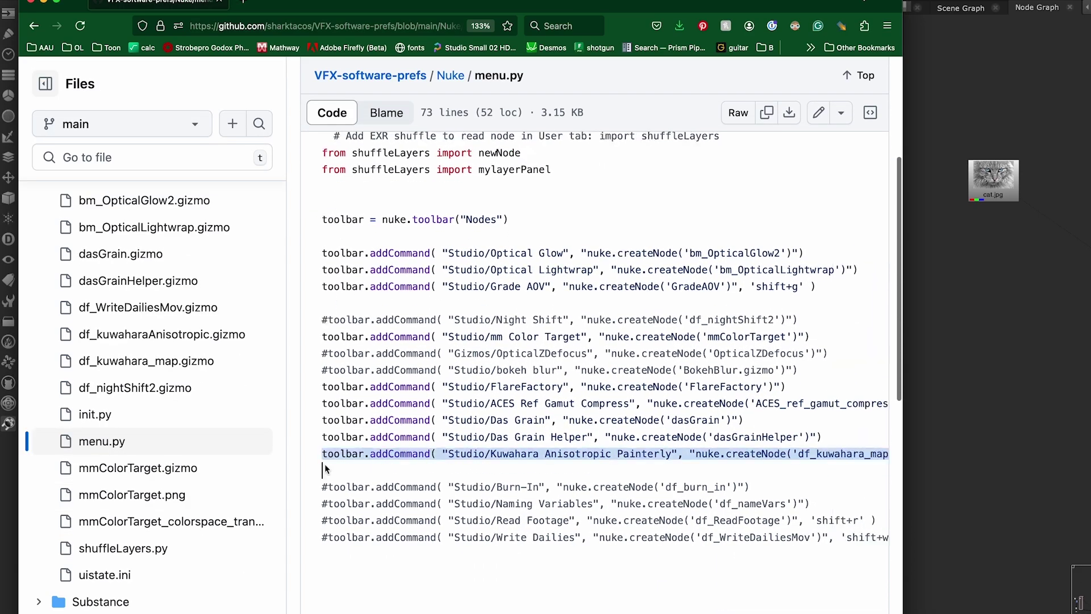
pyautogui.hscroll(1, 557, 506)
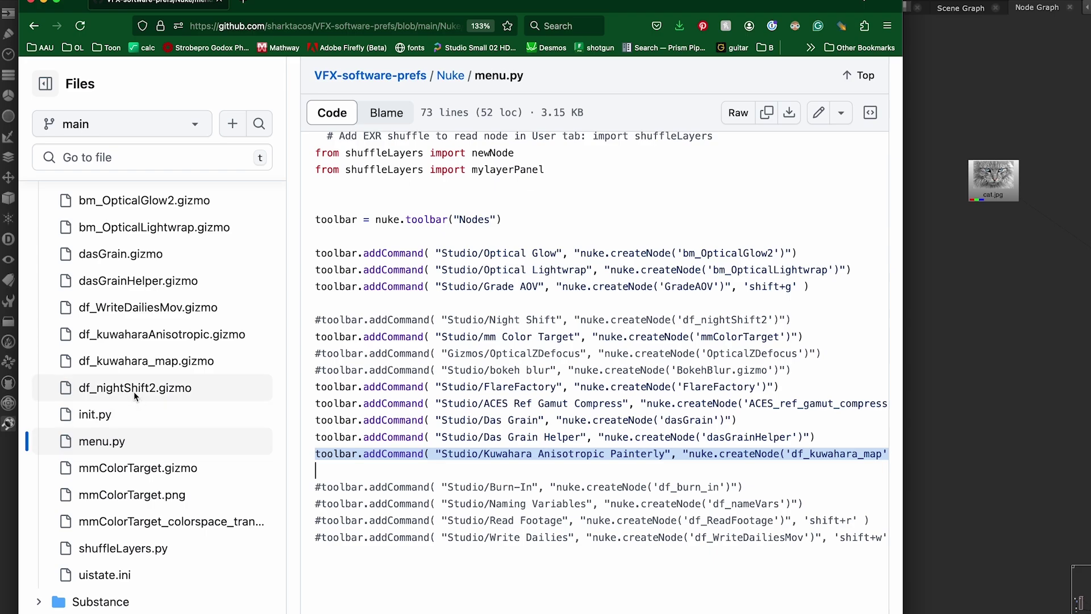
# - Open df_kuwahara_map.gizmo as raw text and select all of it
pyautogui.click(137, 361)
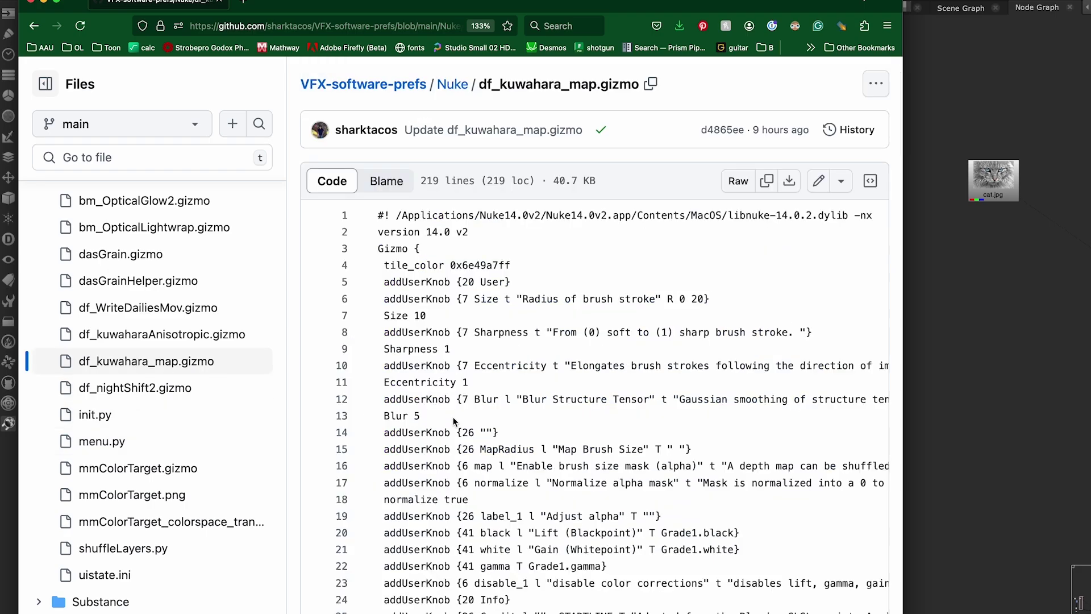
pyautogui.click(736, 182)
pyautogui.press('super+a')
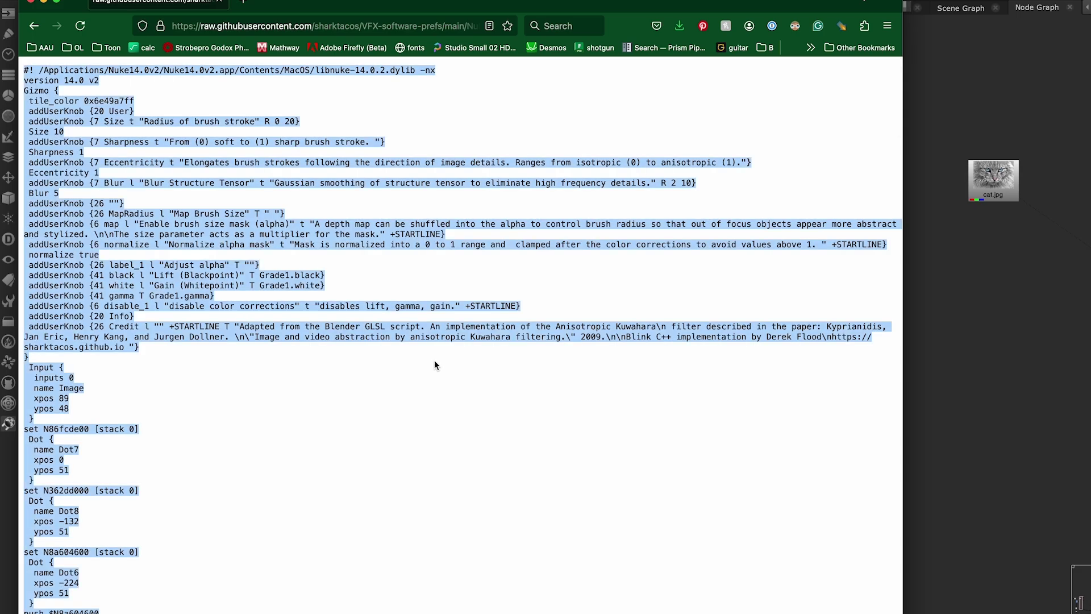
# - Paste the gizmo as Gizmo1, feed cat.jpg into its Image input, and view the painterly cat
pyautogui.click(977, 355)
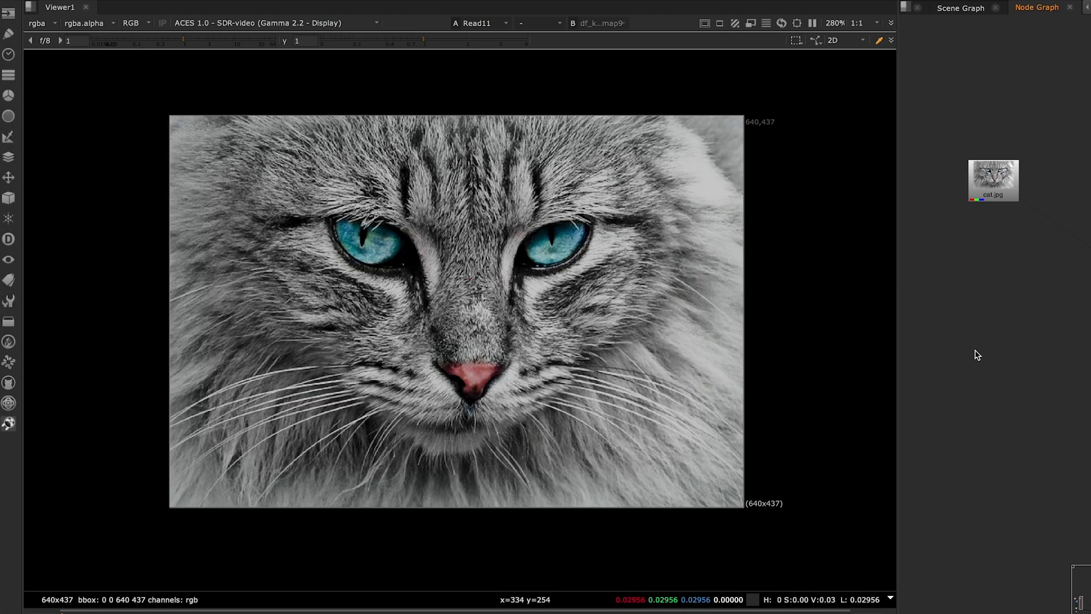
pyautogui.press('super+v')
pyautogui.moveTo(964, 319); pyautogui.dragTo(1007, 181)
pyautogui.doubleClick(969, 334)
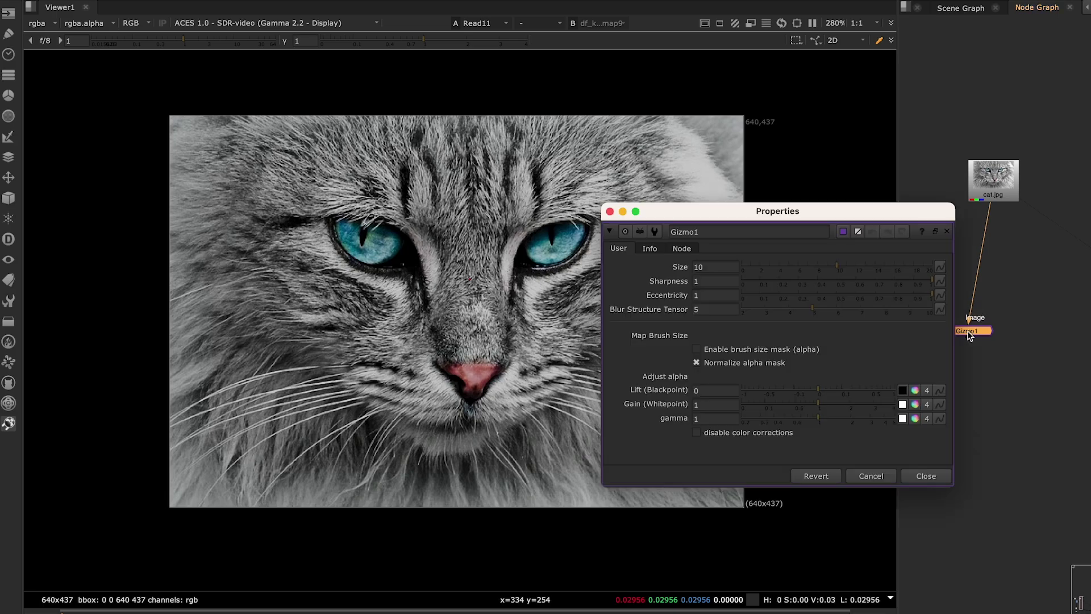
pyautogui.press('1')
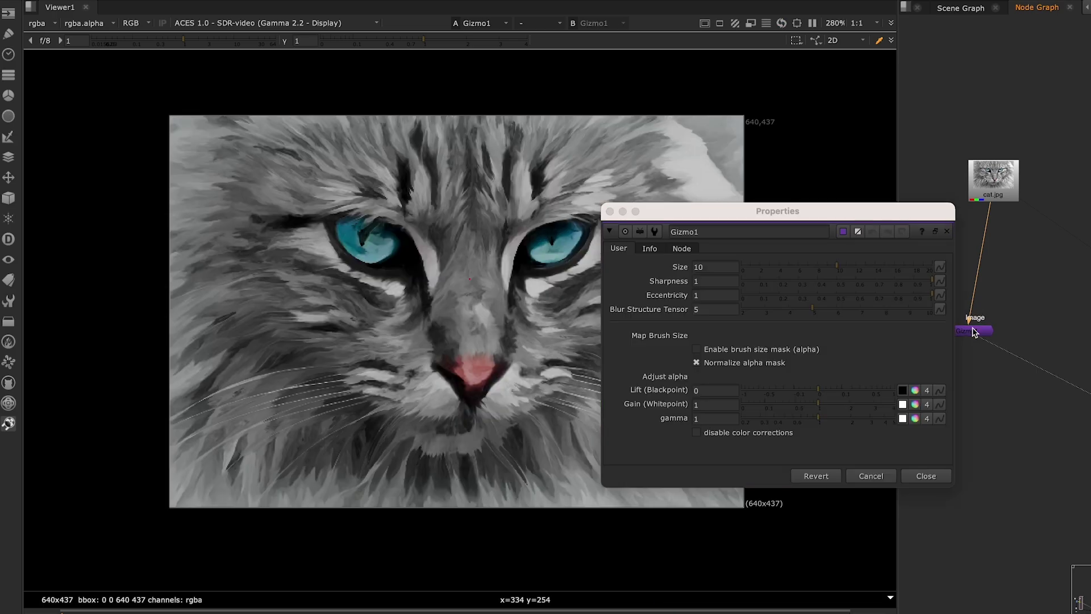